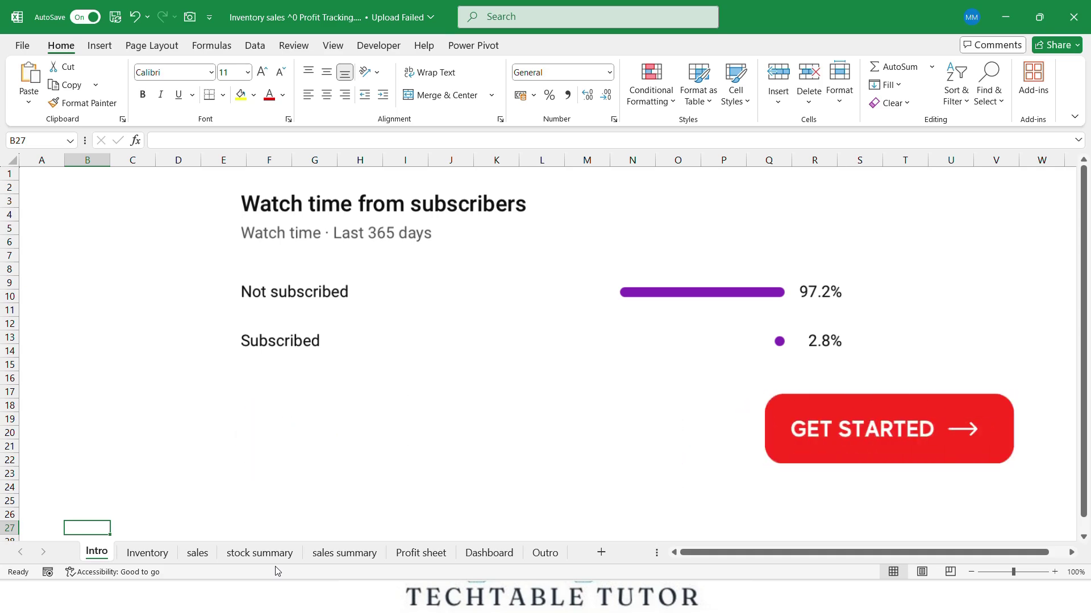
Convert the Inventory product range into a table with headers named Inventory_table.
{"action": "left_click", "coordinate": [147, 553]}
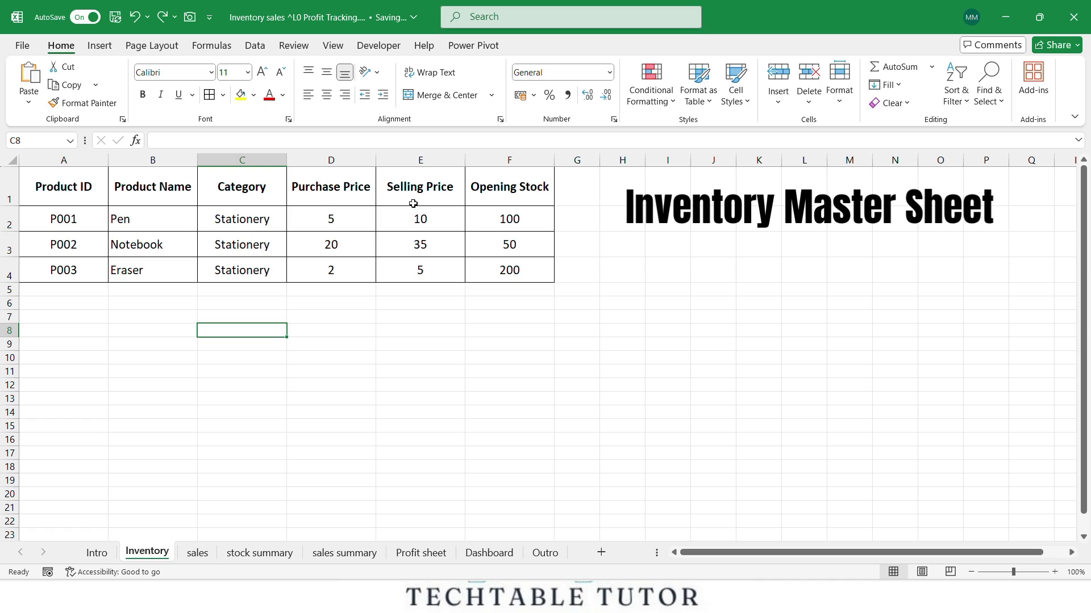
{"action": "left_click", "coordinate": [200, 225]}
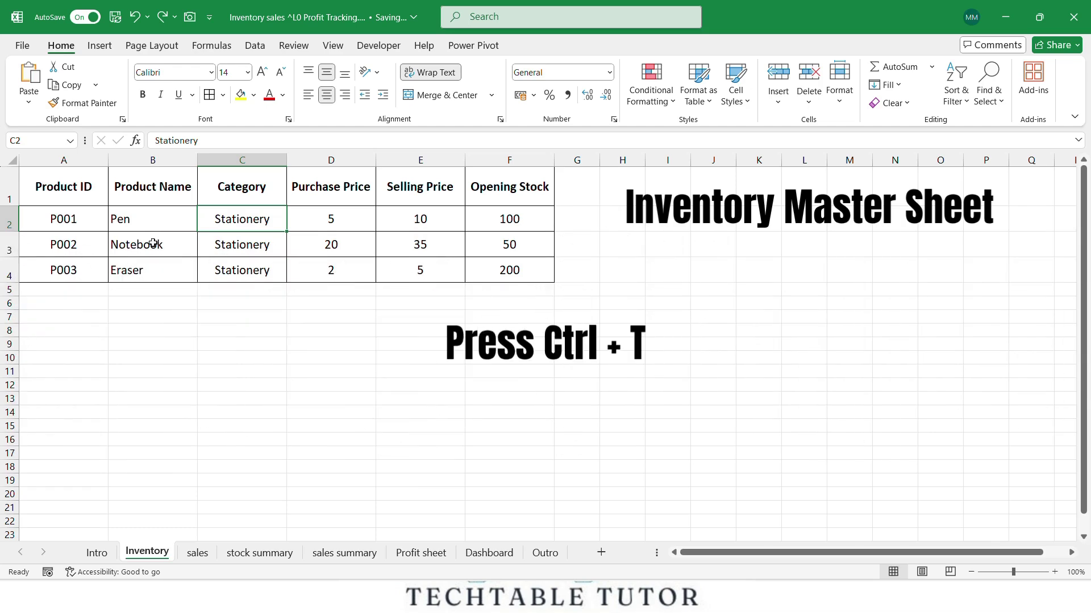
{"action": "key", "text": "ctrl+t"}
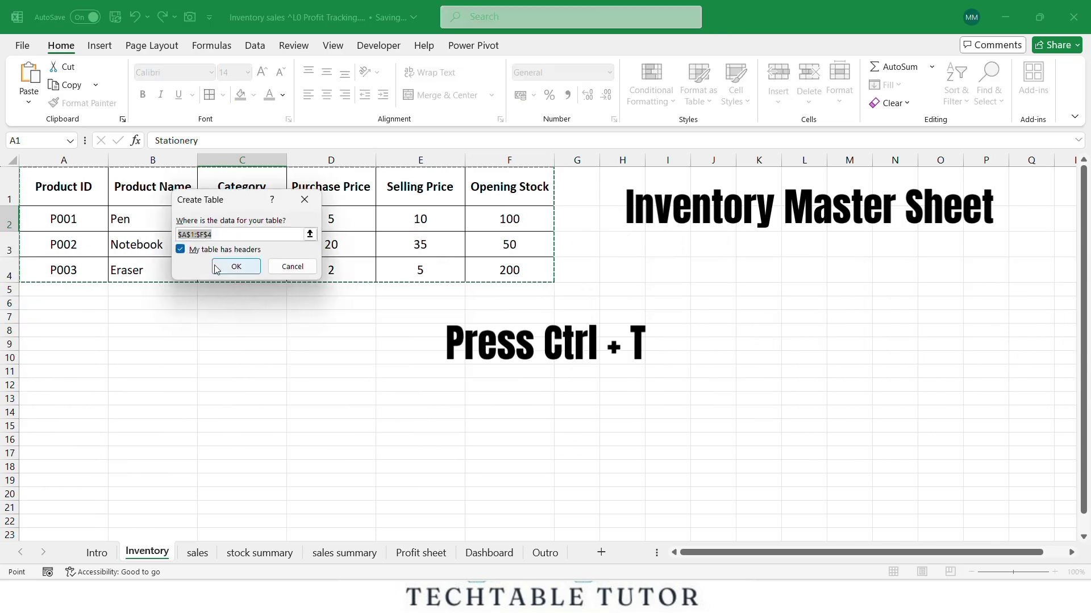
{"action": "left_click", "coordinate": [215, 267]}
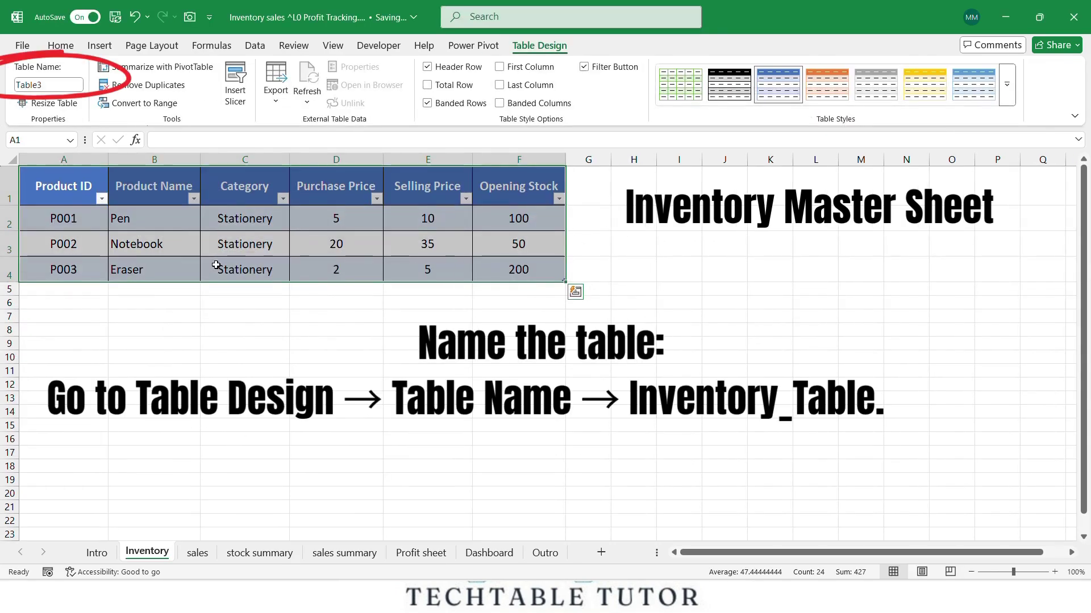
{"action": "left_click", "coordinate": [56, 85]}
{"action": "type", "text": "Inventory_tab"}
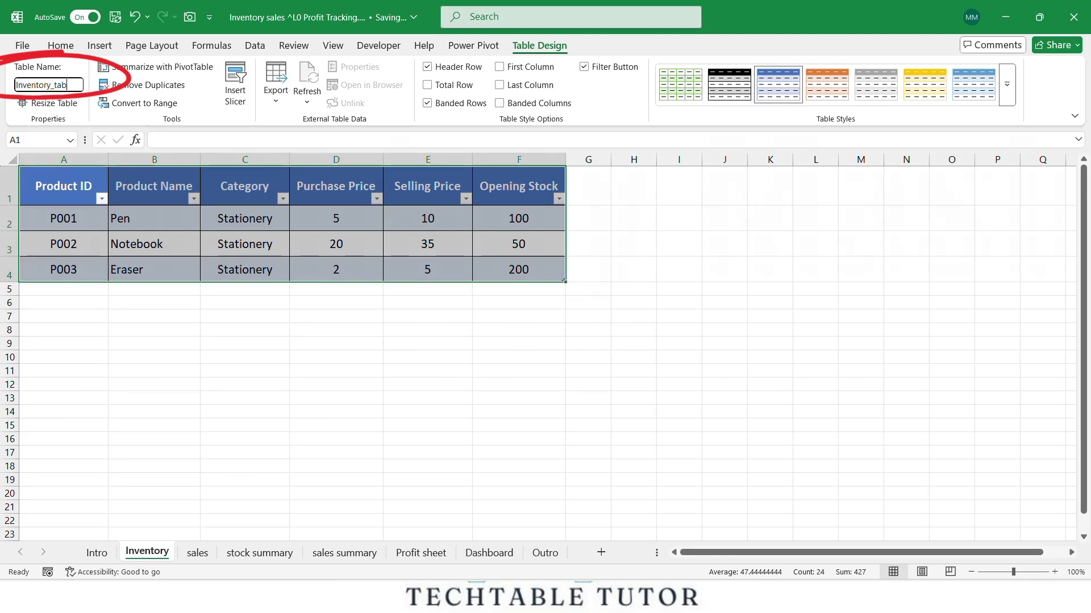
{"action": "type", "text": "le"}
{"action": "key", "text": "Return"}
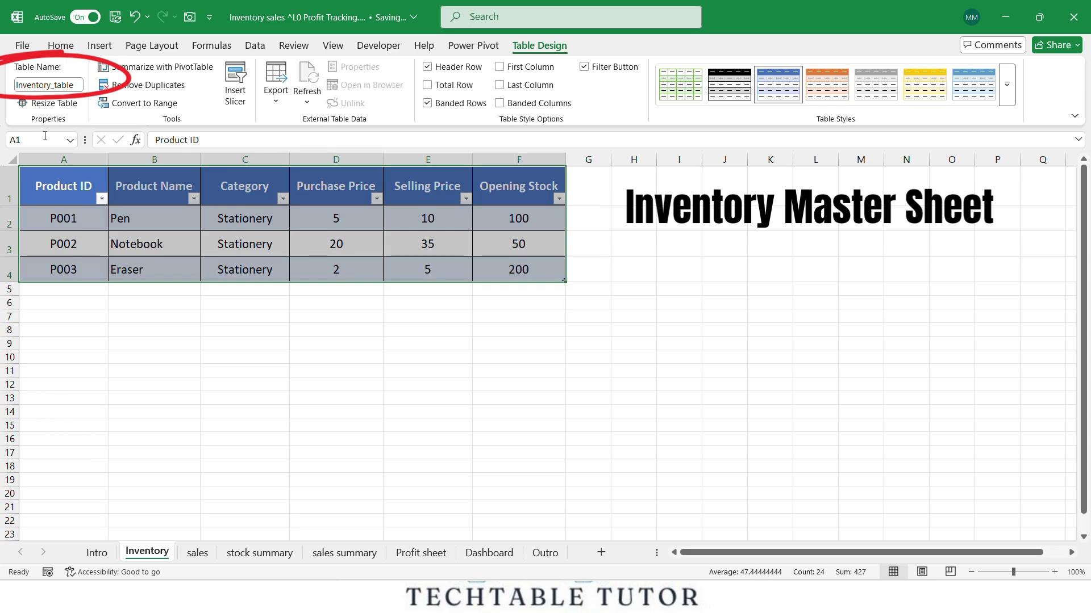
Restrict column C to a list: Stationery, Grocery, Electronics, Clothing via Data Validation.
{"action": "left_click", "coordinate": [244, 160]}
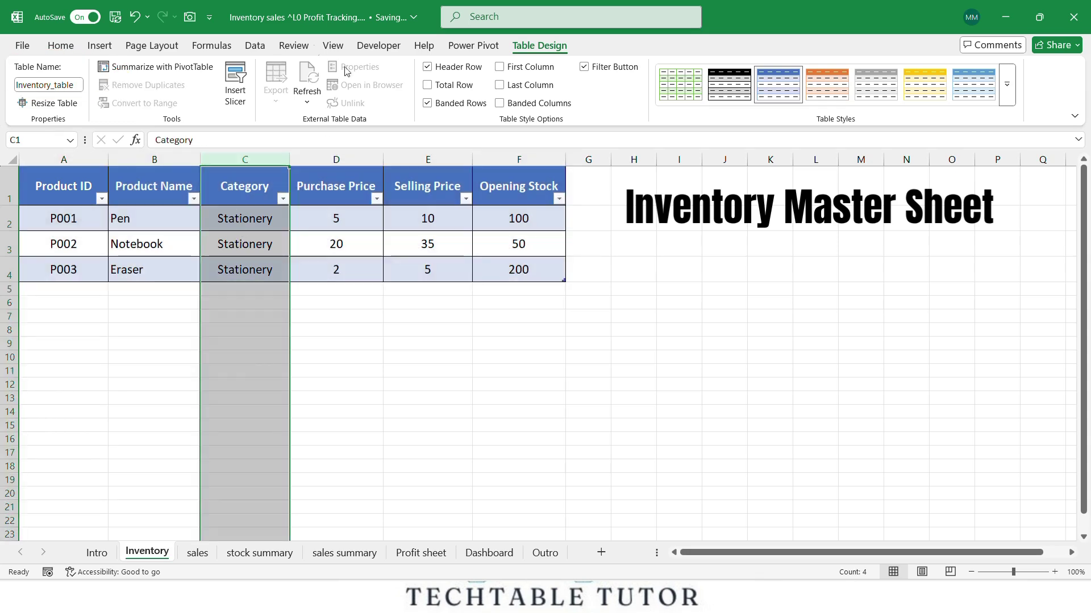
{"action": "left_click", "coordinate": [255, 45]}
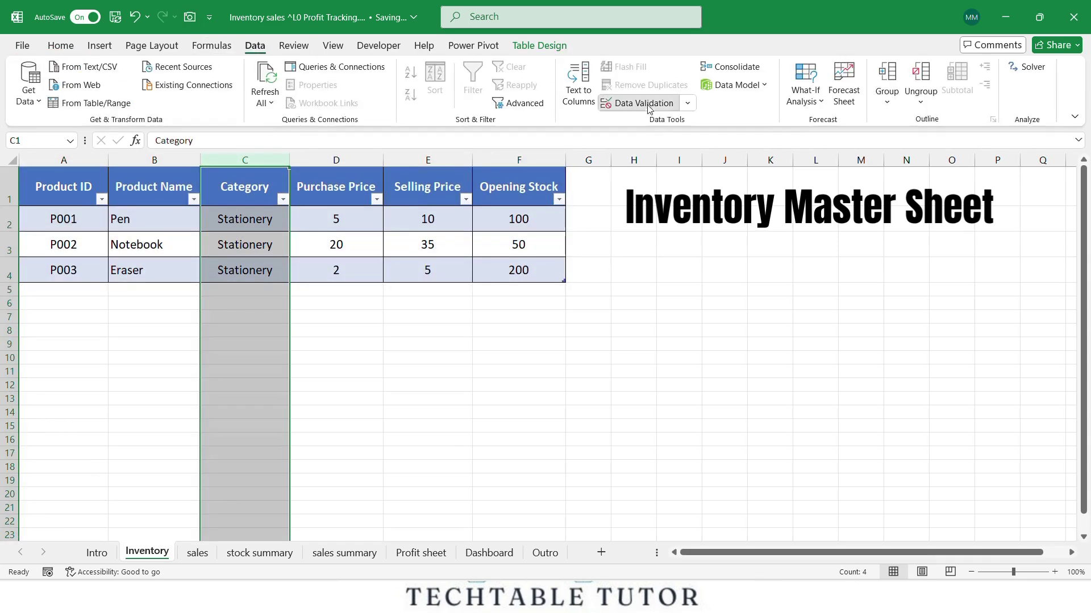
{"action": "left_click", "coordinate": [643, 103]}
{"action": "left_click", "coordinate": [150, 177]}
{"action": "left_click", "coordinate": [119, 223]}
{"action": "left_click", "coordinate": [162, 237]}
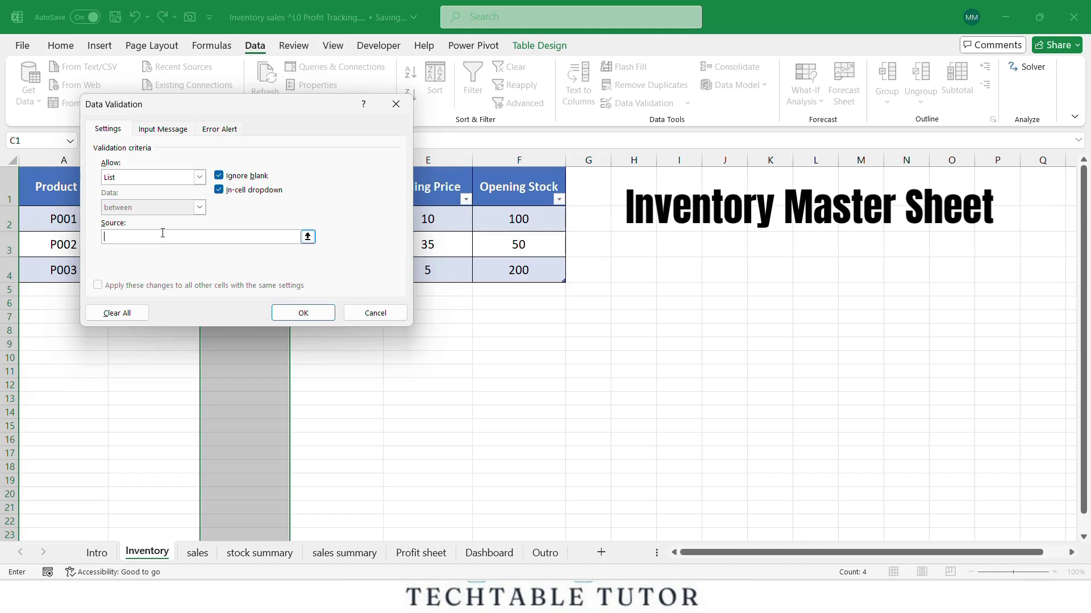
{"action": "type", "text": "Stationery, Grocery, Electronics, Clothing"}
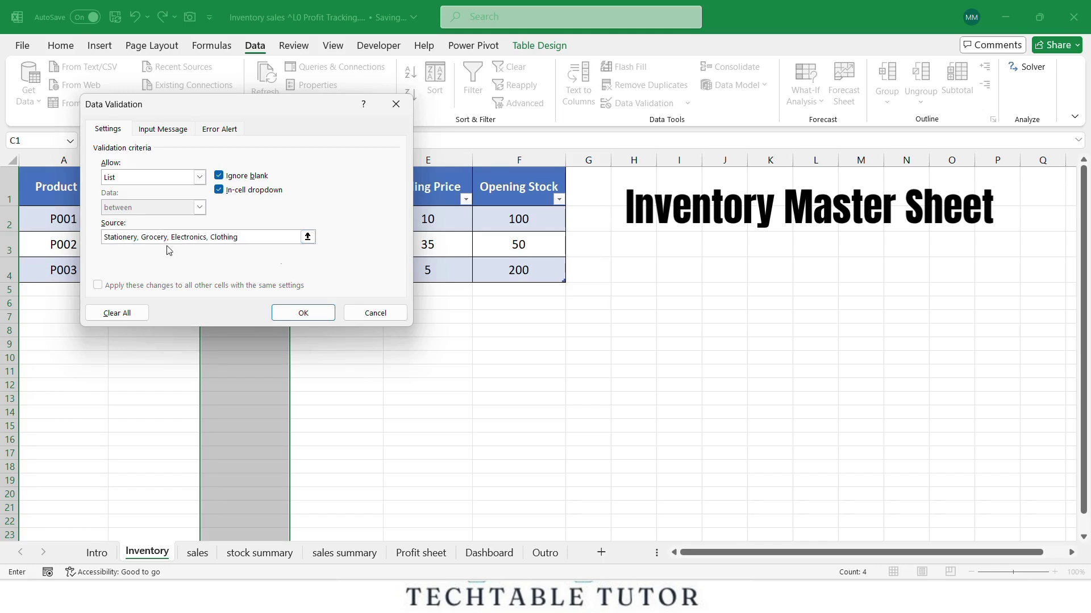
{"action": "left_click", "coordinate": [303, 313]}
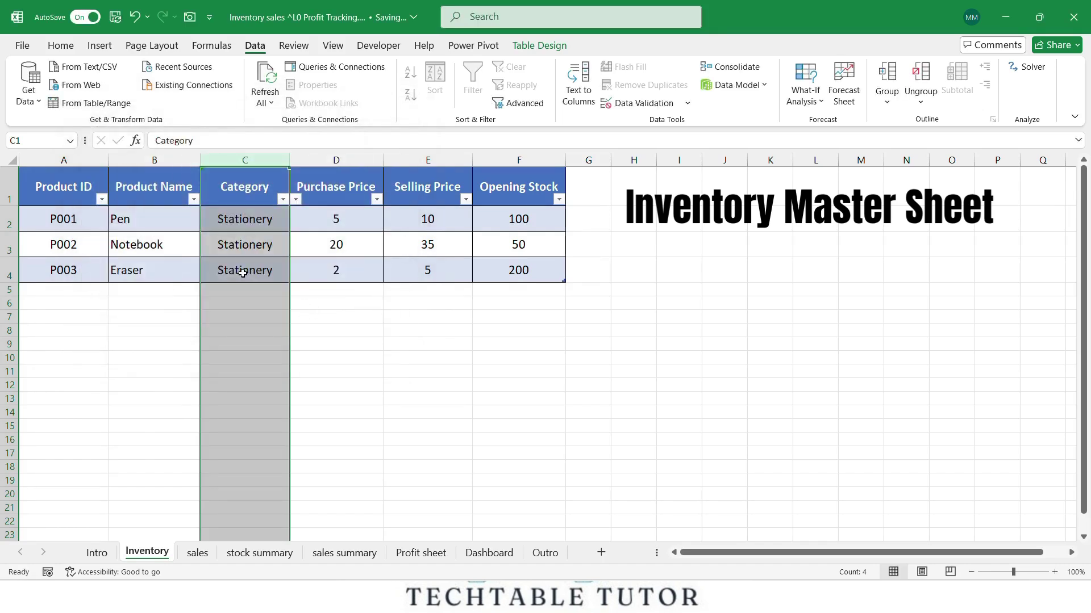
Test the dropdowns by setting the Eraser and Notebook rows' Category to Electronics.
{"action": "left_click", "coordinate": [245, 270]}
{"action": "left_click", "coordinate": [295, 277]}
{"action": "left_click", "coordinate": [251, 308]}
{"action": "left_click", "coordinate": [255, 245]}
{"action": "left_click", "coordinate": [296, 251]}
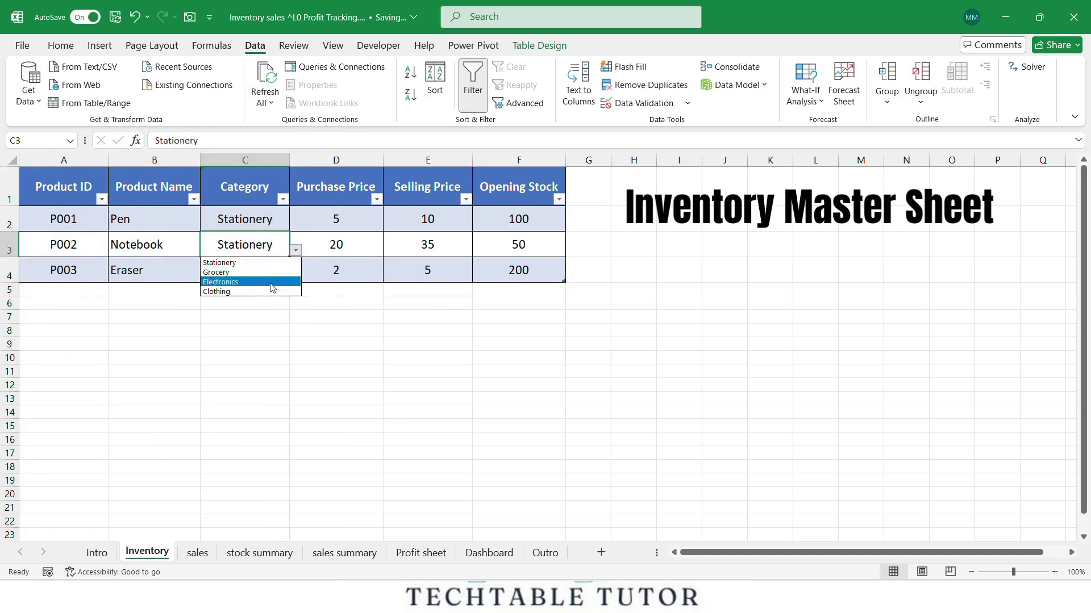
{"action": "left_click", "coordinate": [272, 282]}
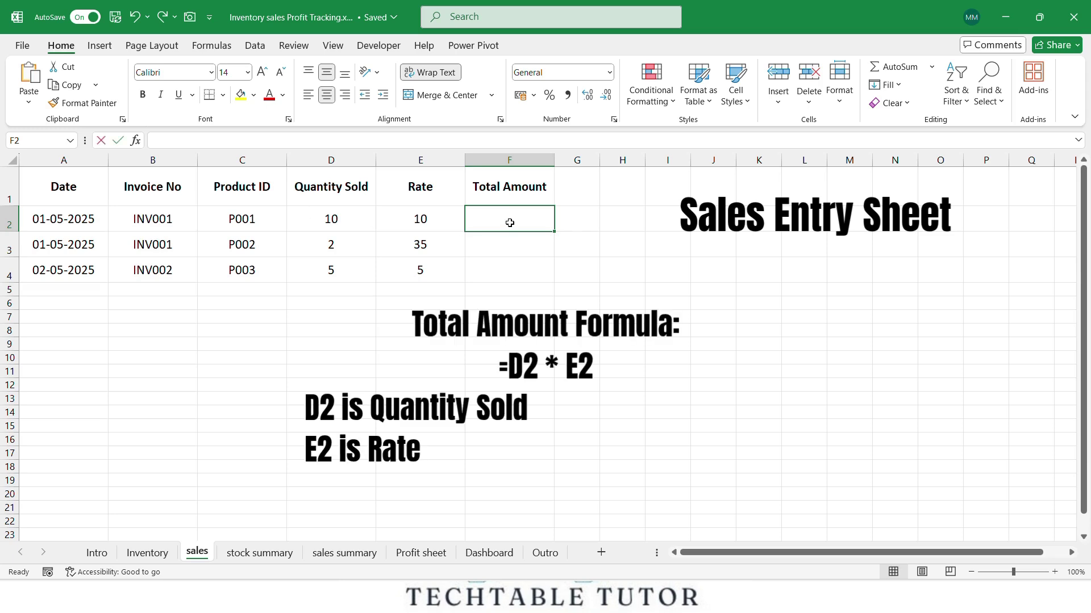
{"action": "type", "text": "="}
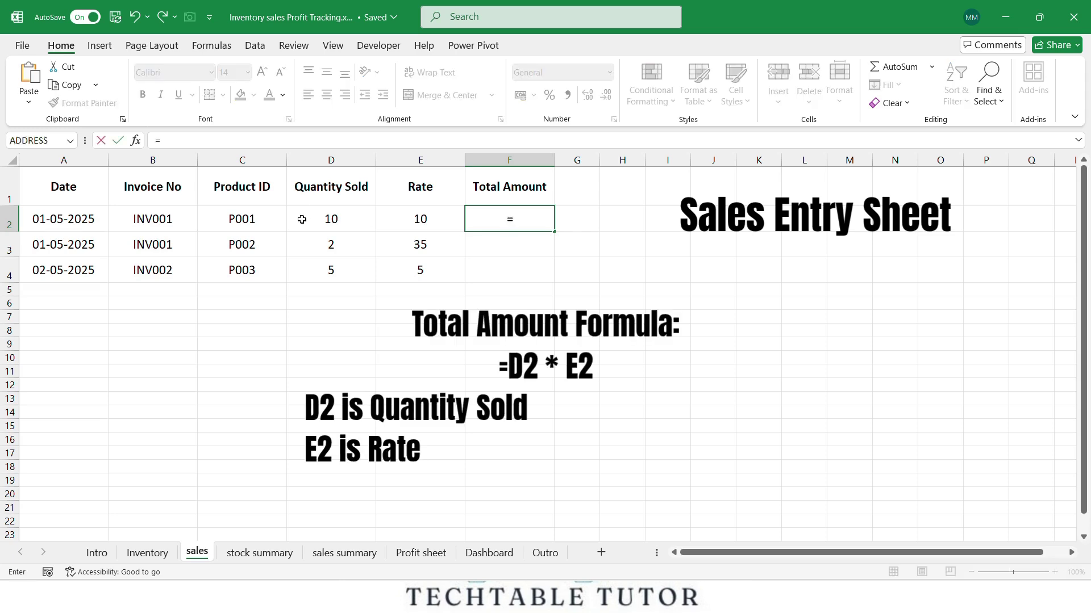
Enter =D2*E2 in F2 as Total Amount and fill it down to F4.
{"action": "left_click", "coordinate": [309, 219]}
{"action": "type", "text": "*"}
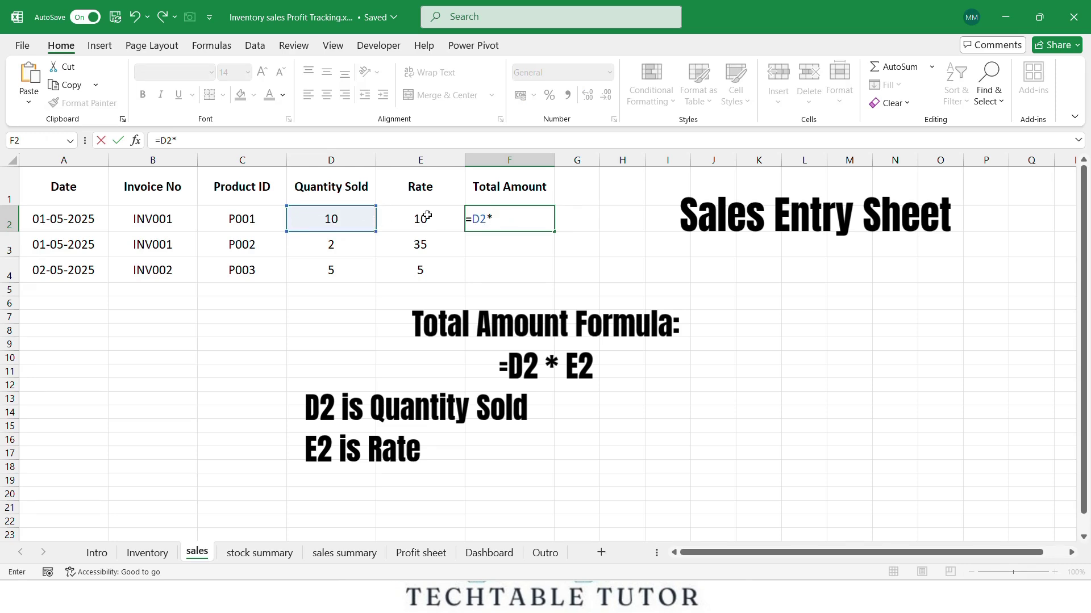
{"action": "left_click", "coordinate": [424, 219]}
{"action": "key", "text": "Return"}
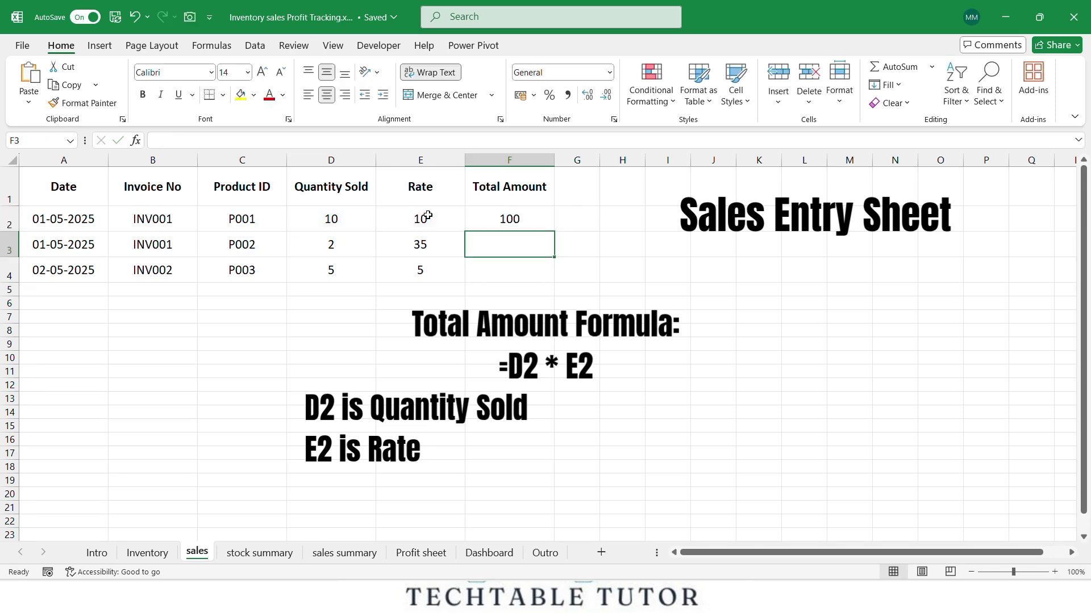
{"action": "left_click", "coordinate": [546, 223]}
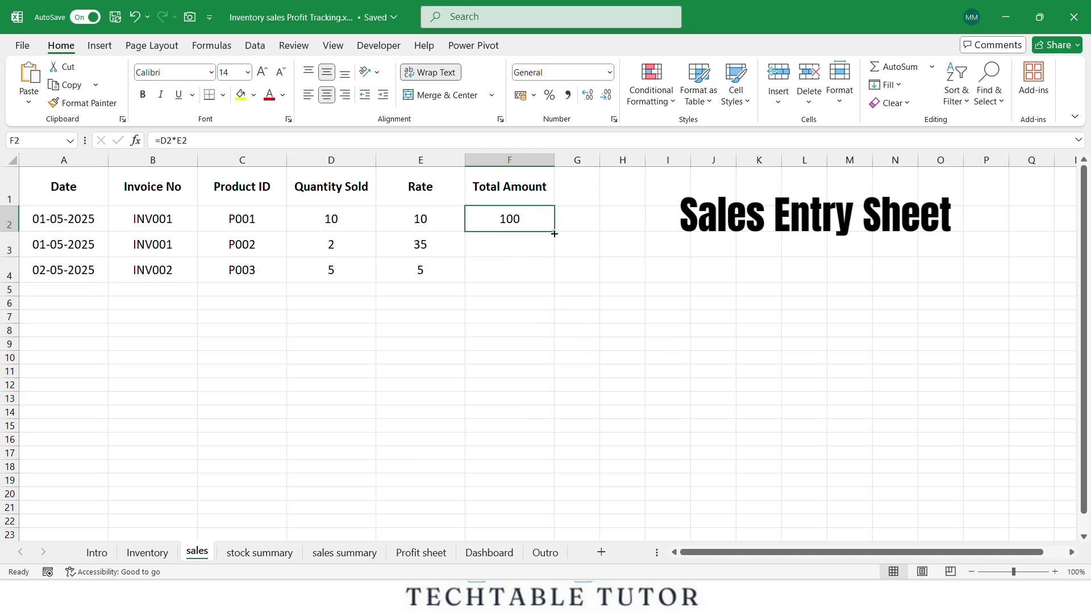
{"action": "left_click_drag", "start_coordinate": [554, 231], "coordinate": [554, 277]}
Make the sales range a table named Sales_Table, then move to the stock summary sheet.
{"action": "left_click", "coordinate": [347, 222]}
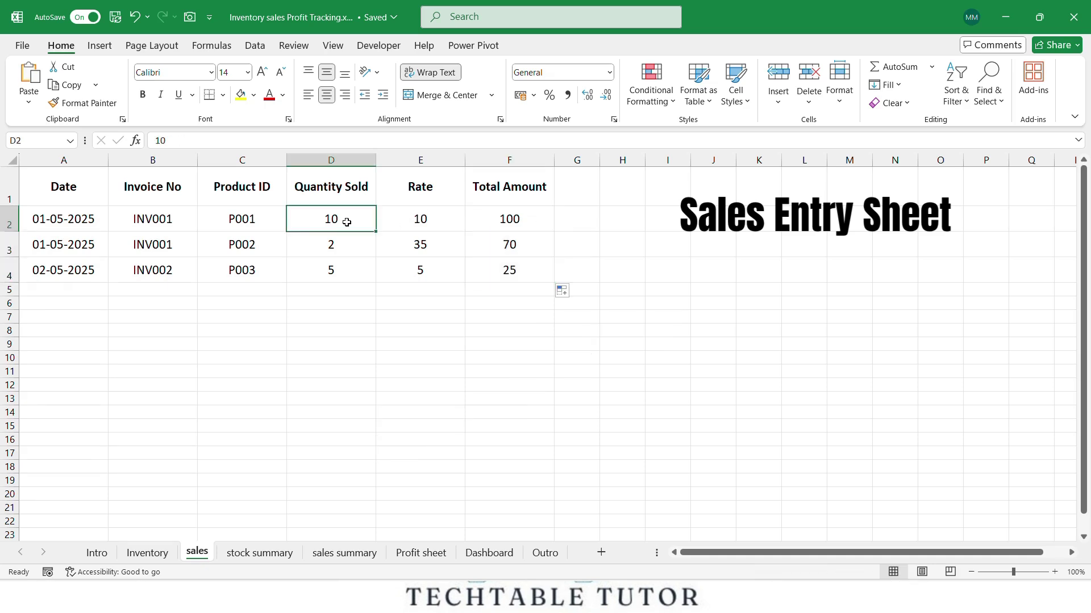
{"action": "key", "text": "ctrl+a"}
{"action": "key", "text": "ctrl+t"}
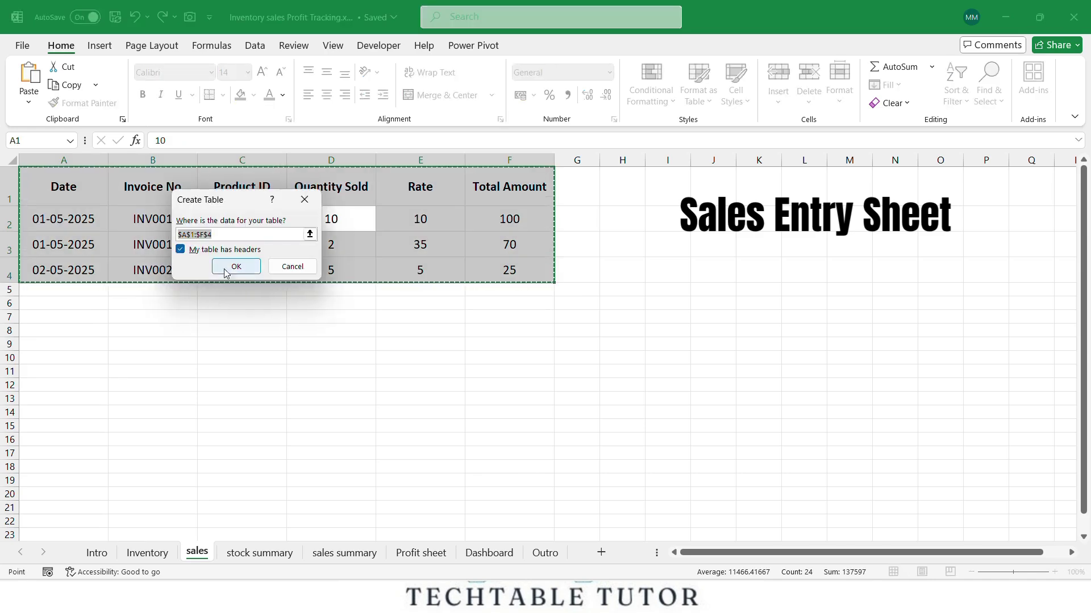
{"action": "key", "text": "Return"}
{"action": "left_click", "coordinate": [49, 85]}
{"action": "type", "text": "Sales_Table"}
{"action": "key", "text": "Return"}
{"action": "left_click", "coordinate": [252, 371]}
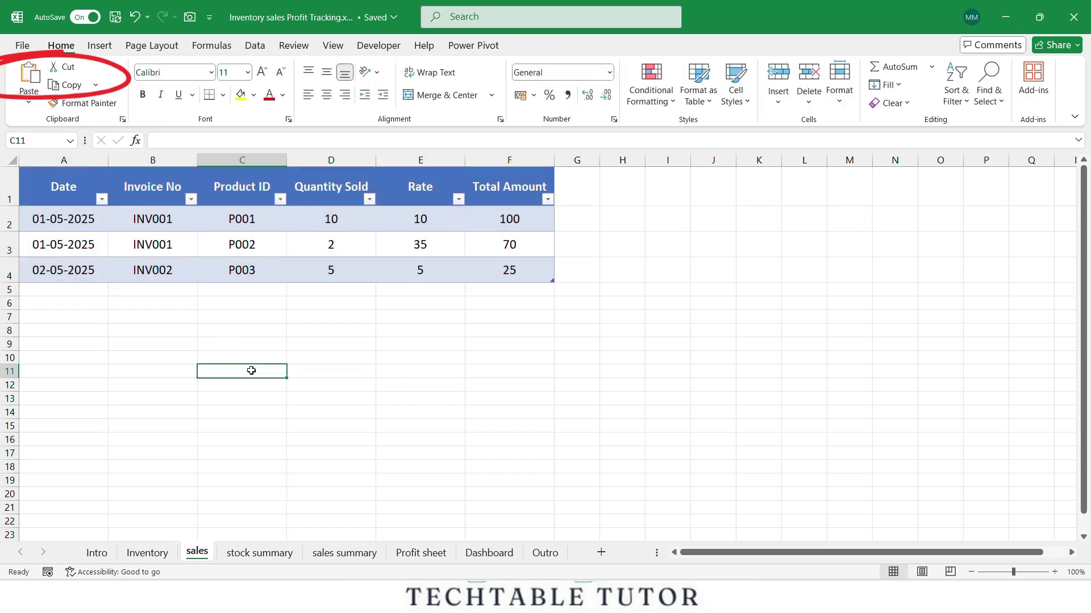
{"action": "key", "text": "ctrl+Page_Down"}
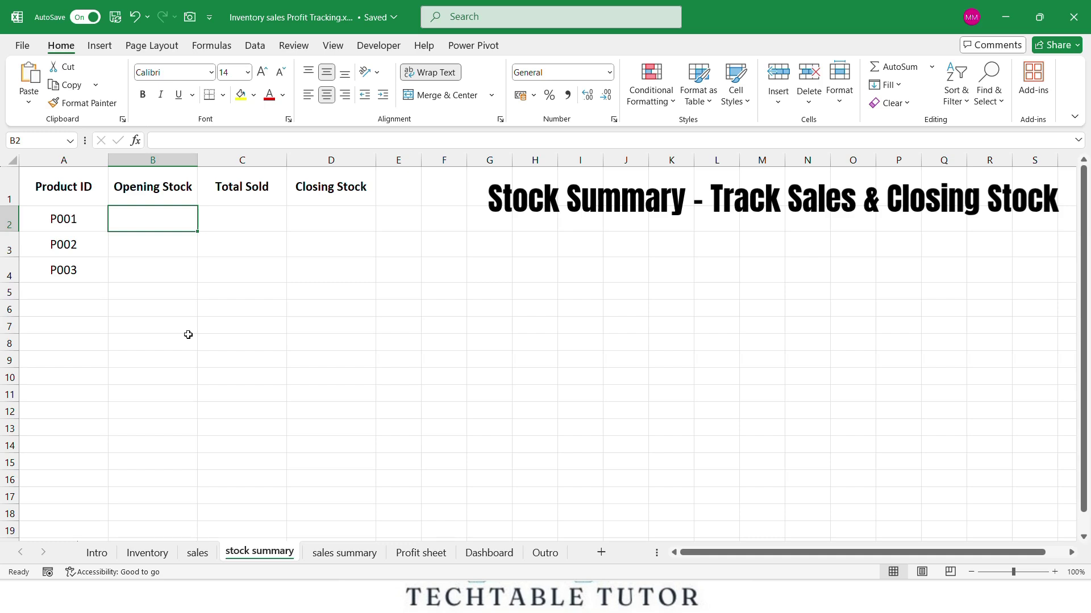
{"action": "type", "text": "="}
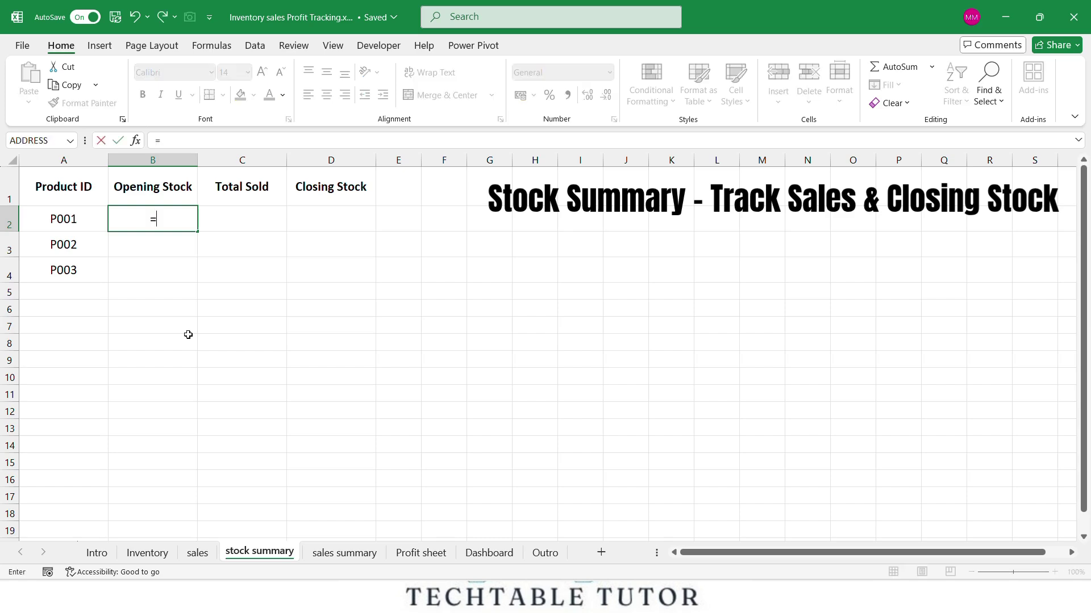
{"action": "type", "text": "vloo"}
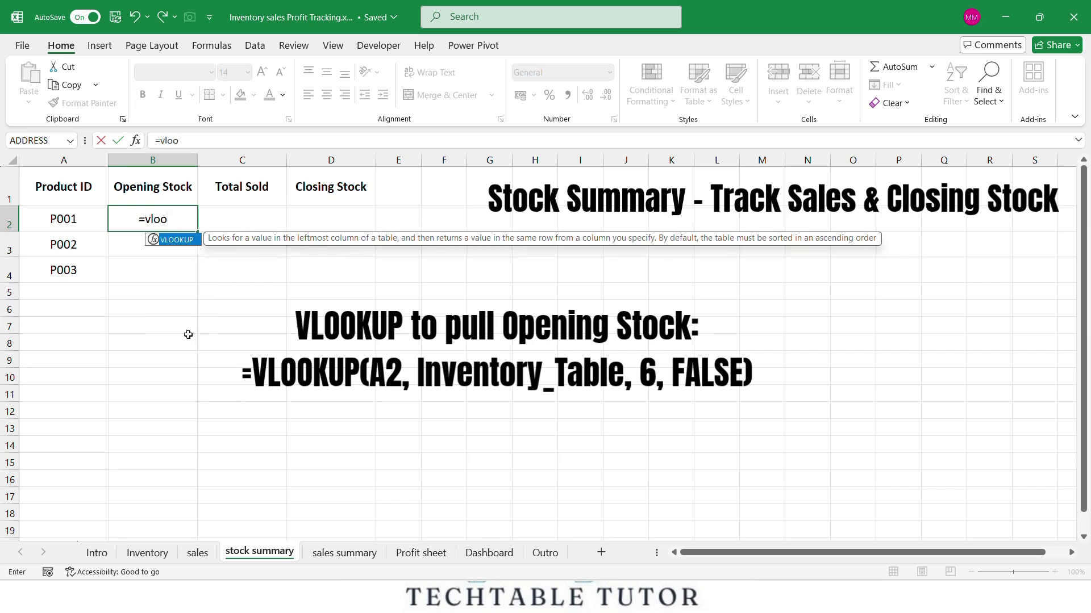
{"action": "type", "text": "kup("}
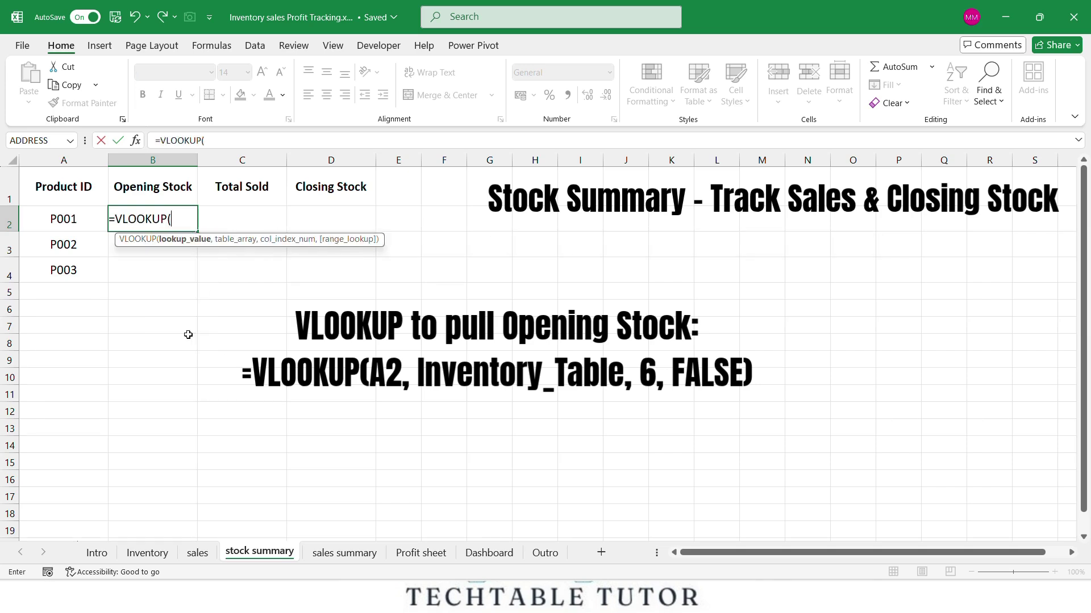
Enter =VLOOKUP(A2,Inventory_table,6,FALSE) in B2 and copy it down to B4, giving 100, 50, 200.
{"action": "key", "text": "Left"}
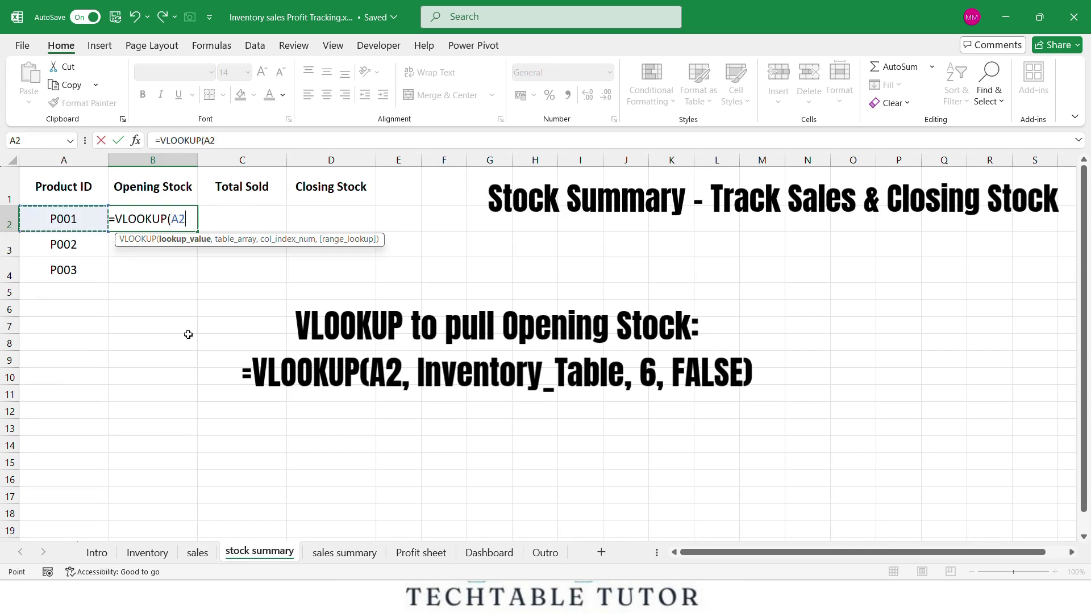
{"action": "type", "text": ",Inve"}
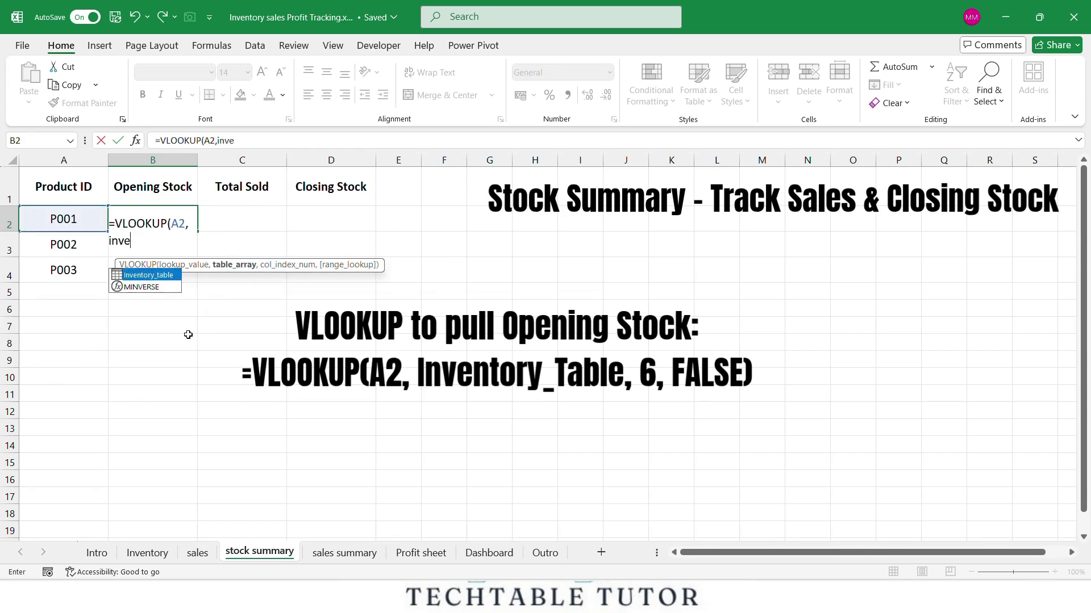
{"action": "key", "text": "Tab"}
{"action": "type", "text": ","}
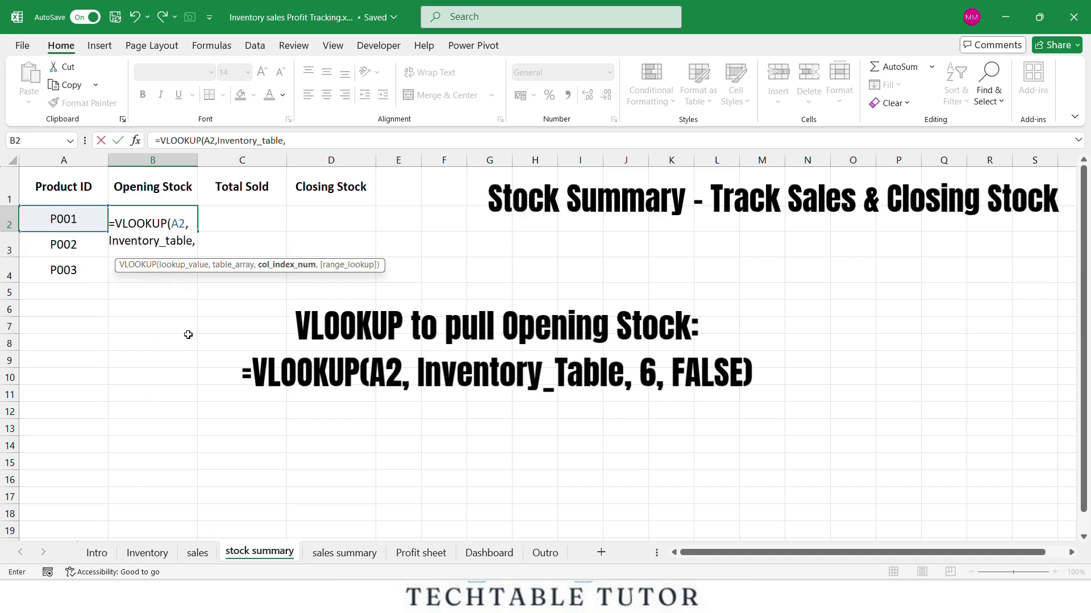
{"action": "type", "text": "6,false"}
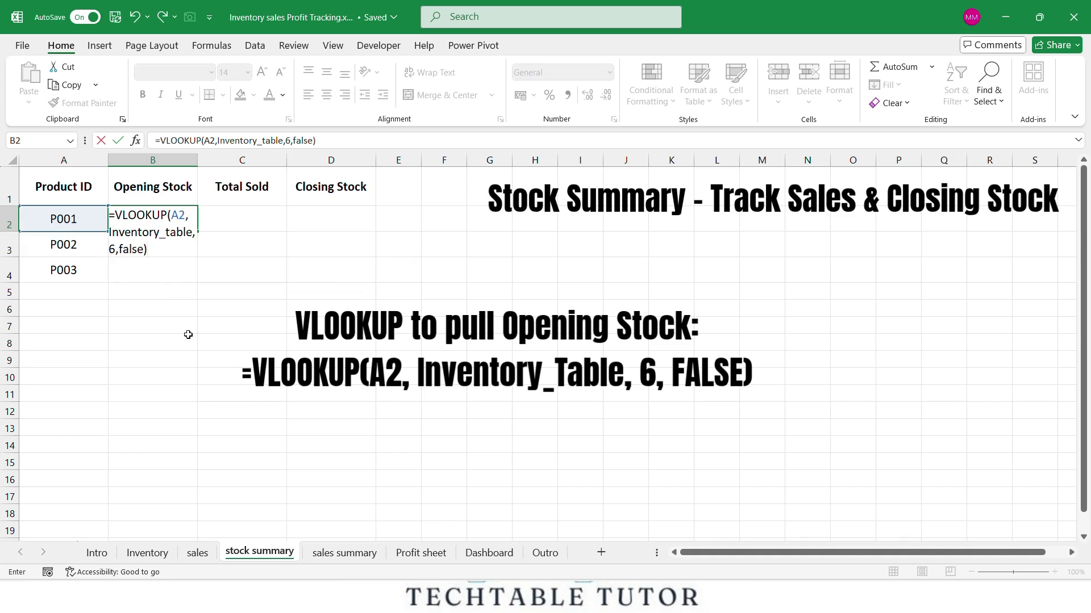
{"action": "key", "text": "Return"}
{"action": "left_click", "coordinate": [183, 218]}
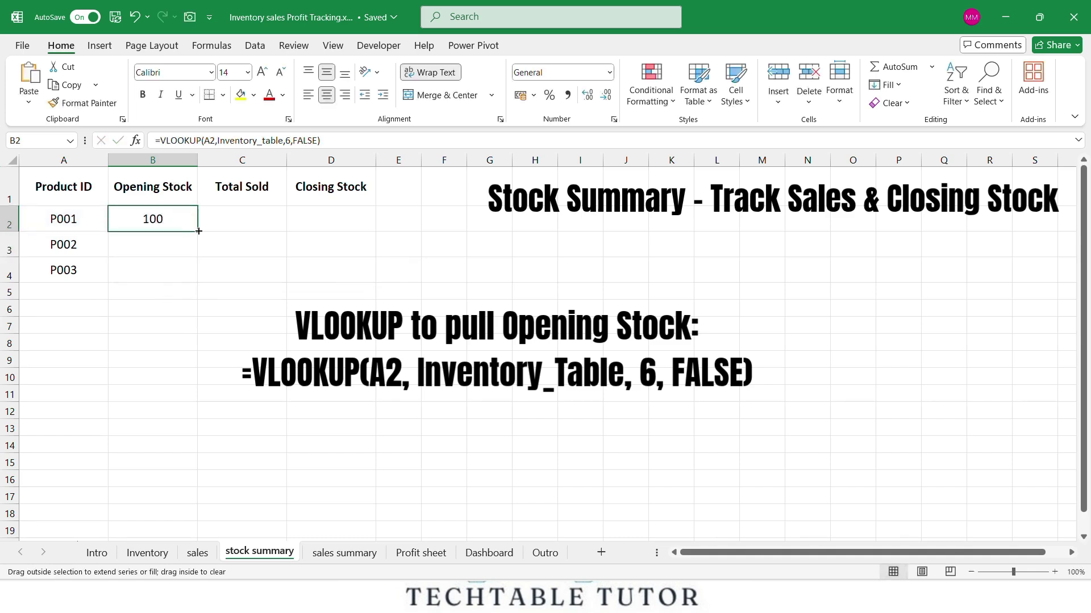
{"action": "double_click", "coordinate": [196, 230]}
{"action": "left_click", "coordinate": [241, 218]}
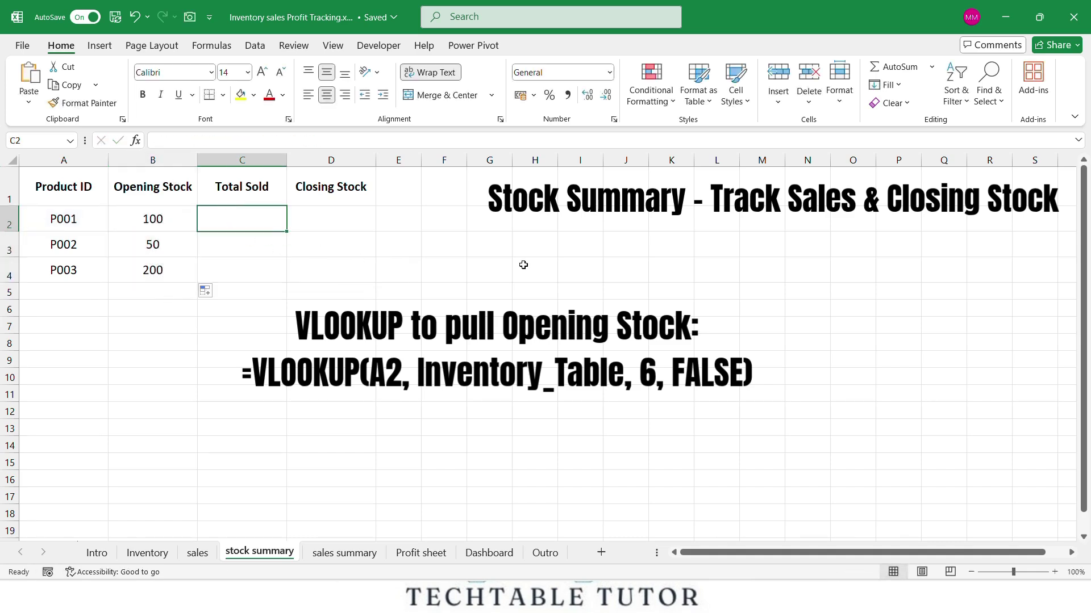
{"action": "type", "text": "=s"}
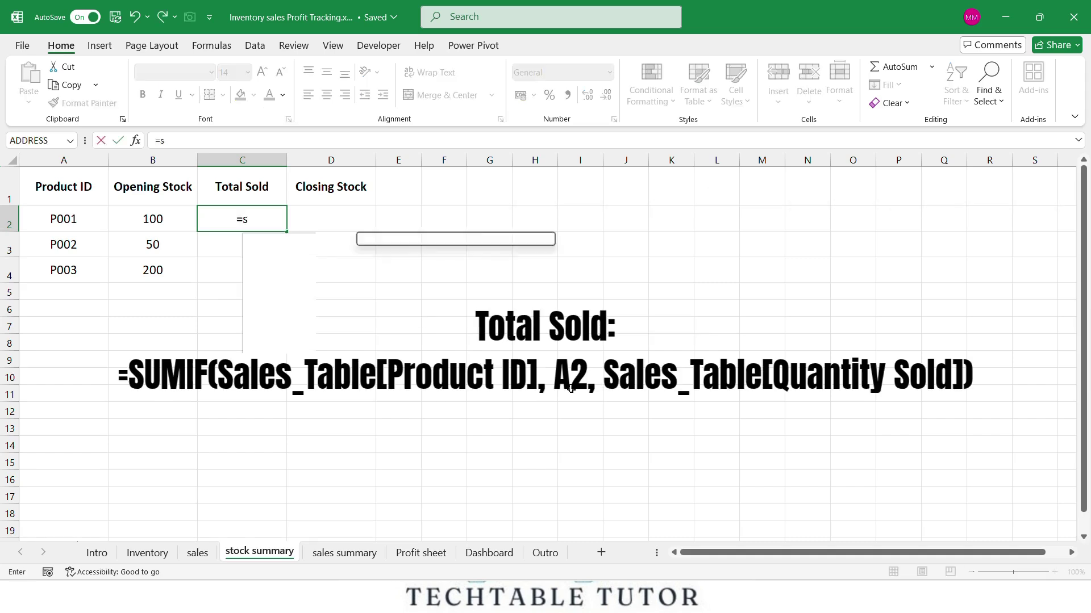
{"action": "type", "text": "umif"}
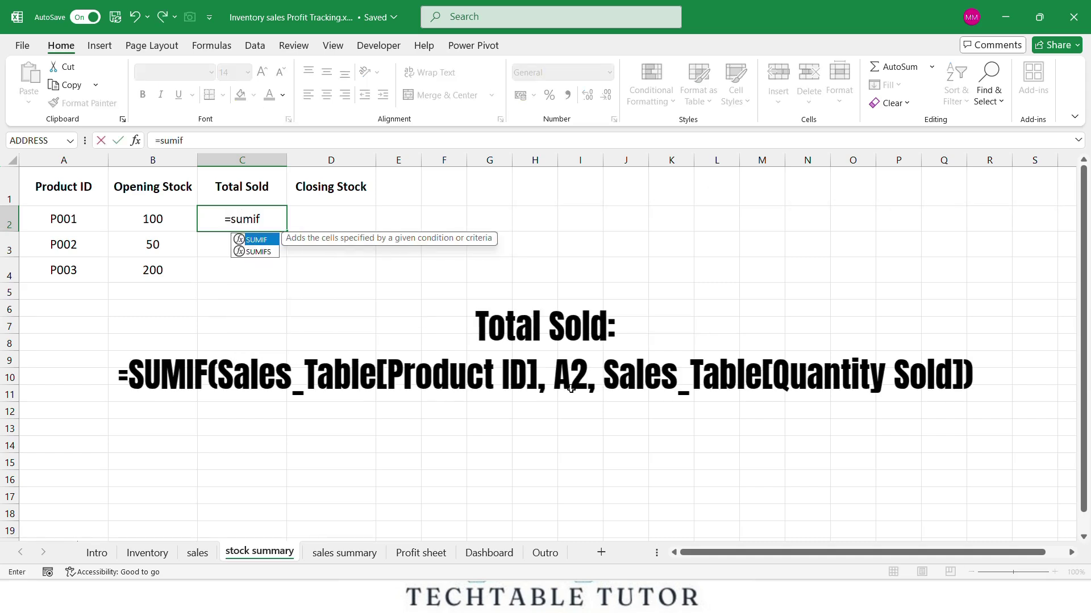
Enter =SUMIF(Sales_Table[Product ID],A2,Sales_Table[Quantity Sold]) in C2 for Total Sold.
{"action": "key", "text": "Tab"}
{"action": "type", "text": "Sales_Table"}
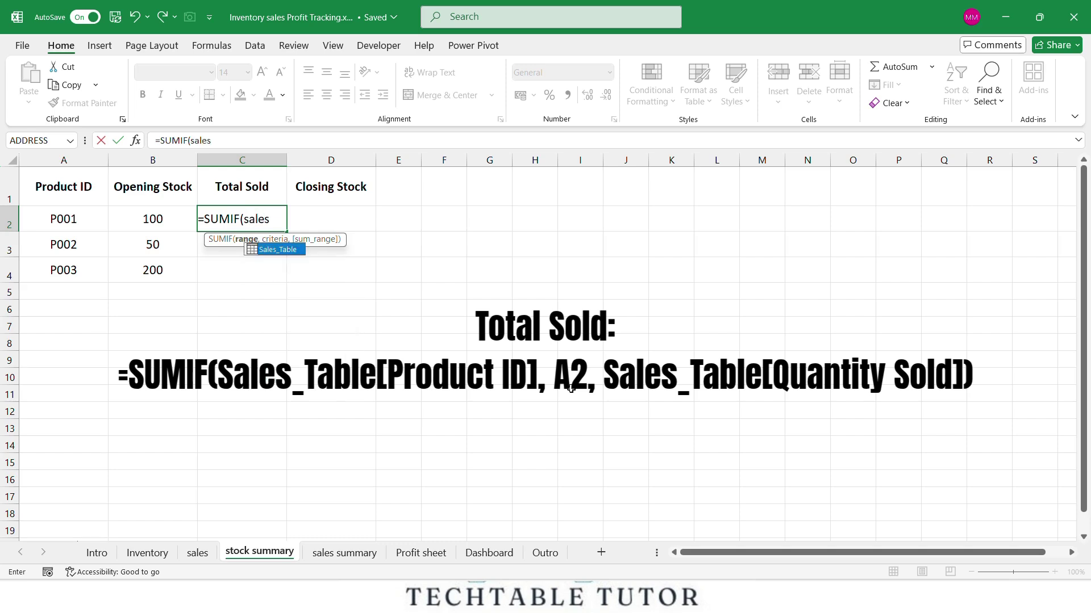
{"action": "type", "text": "["}
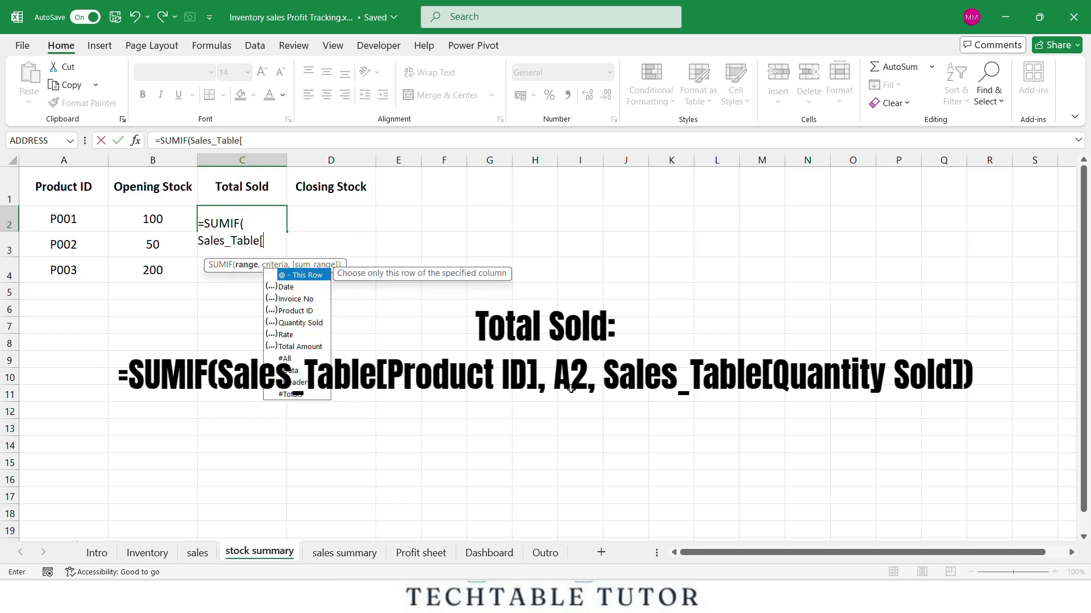
{"action": "type", "text": "pro"}
{"action": "key", "text": "Tab"}
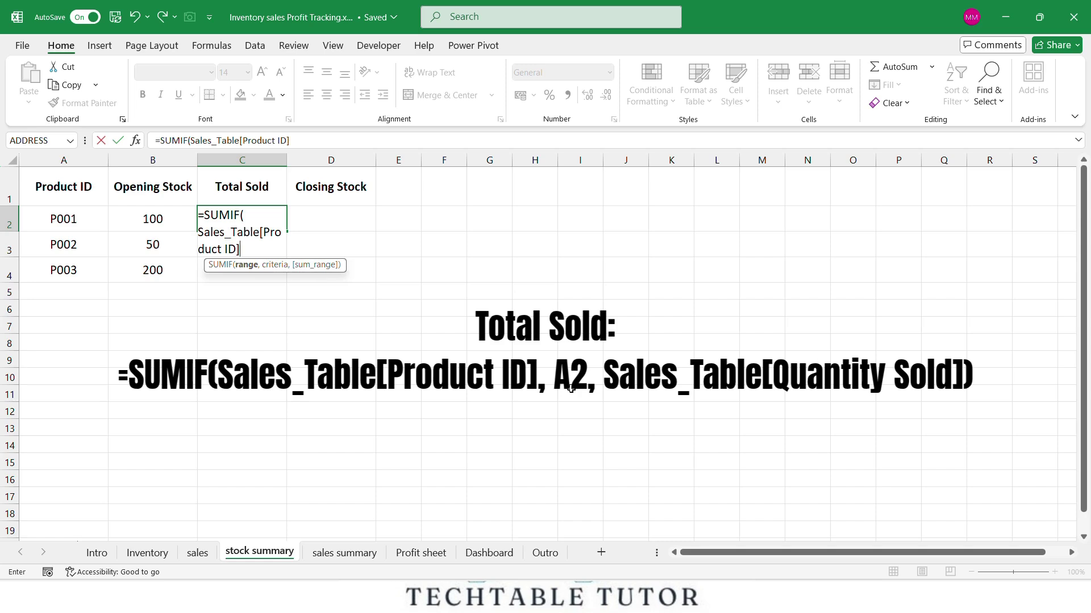
{"action": "type", "text": ",a2"}
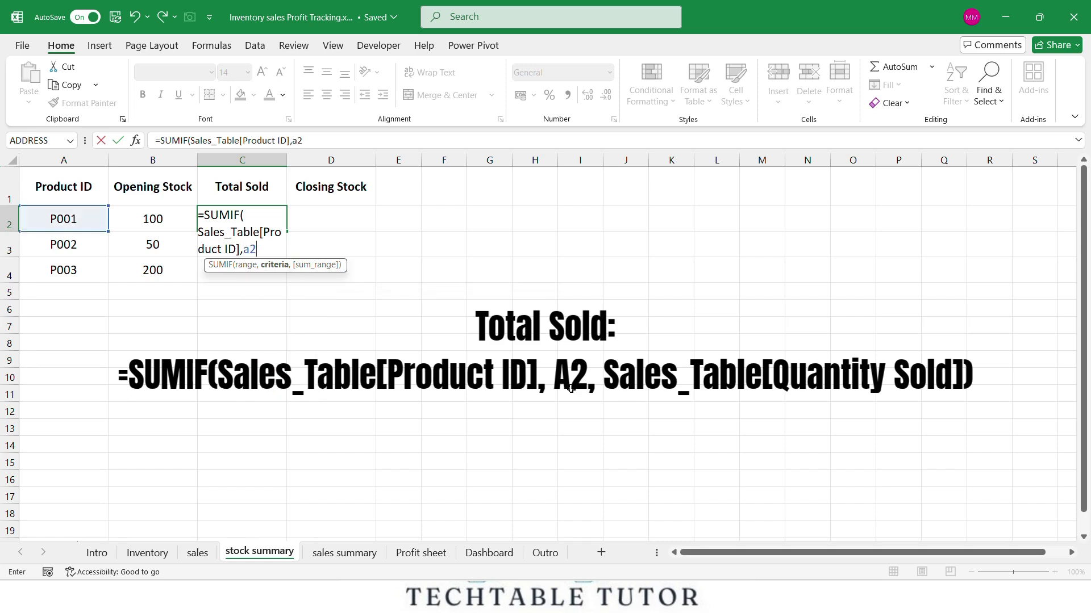
{"action": "type", "text": ",sales_table"}
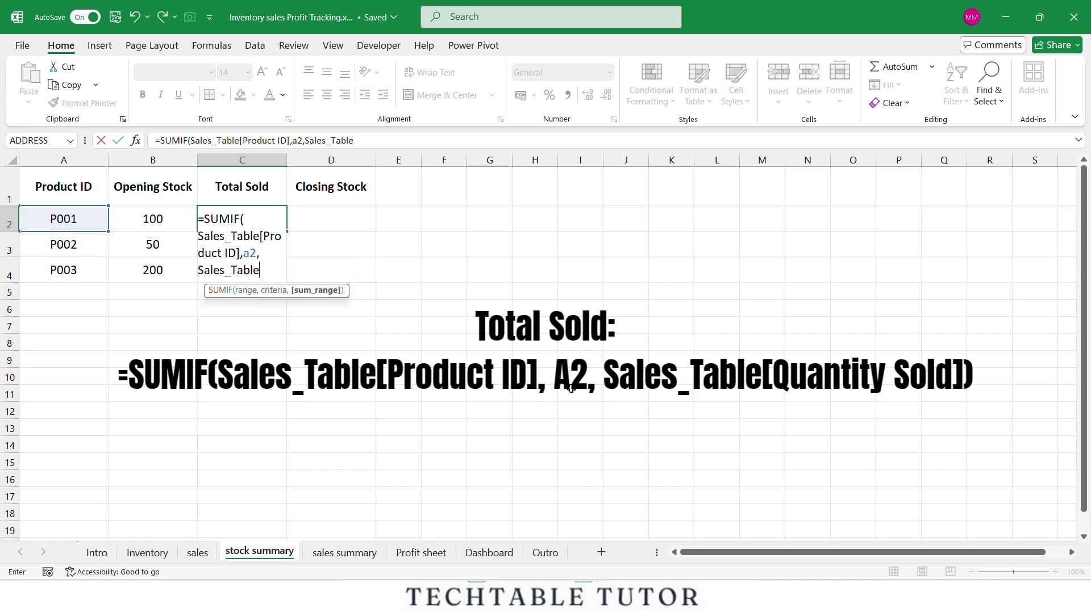
{"action": "type", "text": "[qua"}
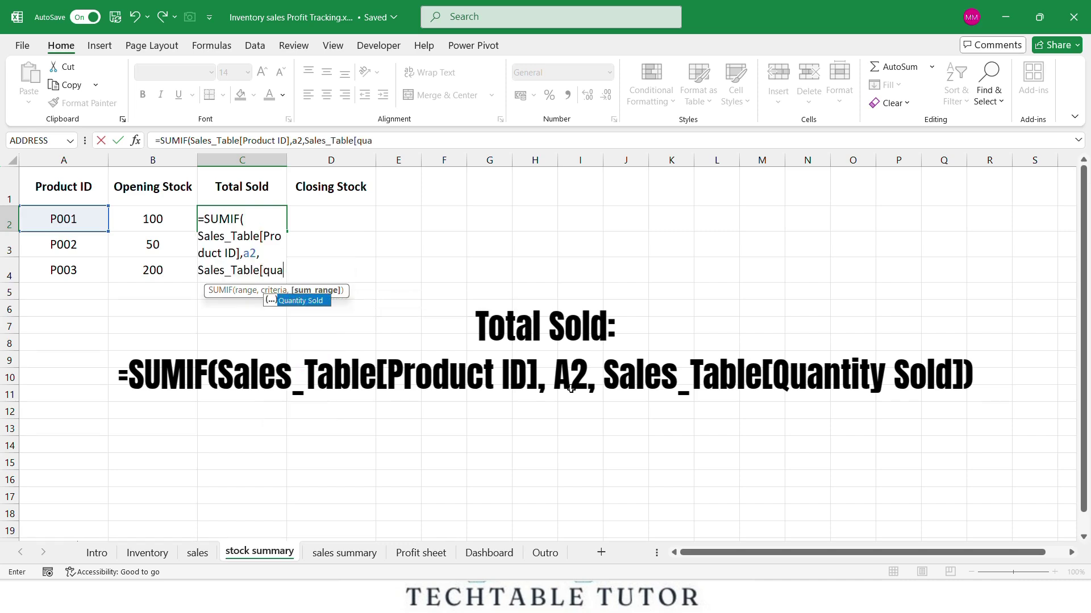
{"action": "key", "text": "Tab"}
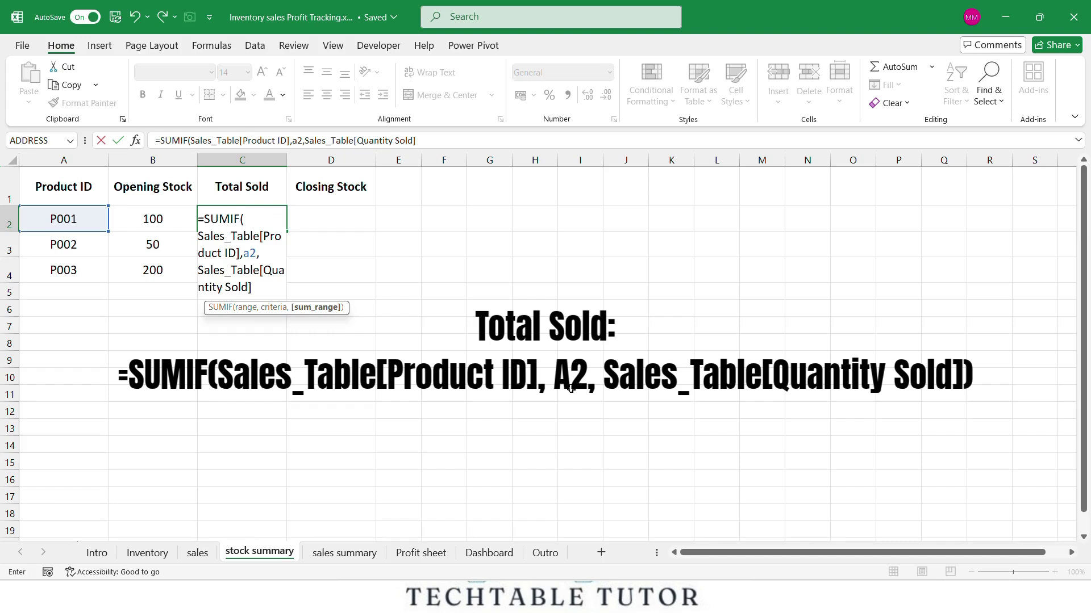
{"action": "type", "text": ")"}
{"action": "key", "text": "Return"}
{"action": "left_click", "coordinate": [243, 218]}
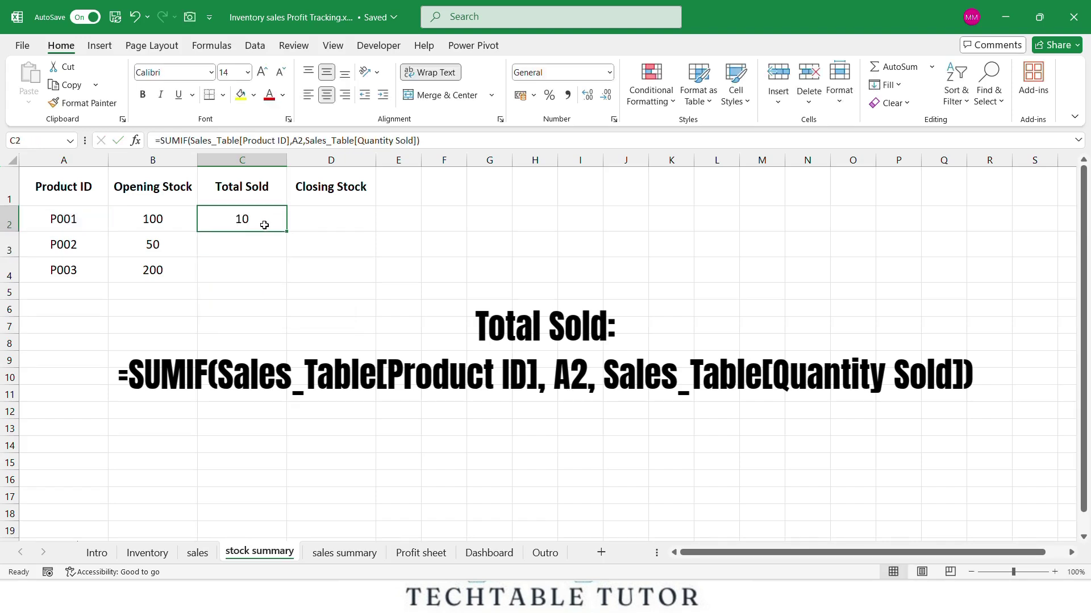
Fill the SUMIF to C4, then set Closing Stock D2 =B2-C2 down the column: 90, 48, 195.
{"action": "left_click_drag", "start_coordinate": [287, 231], "coordinate": [286, 273]}
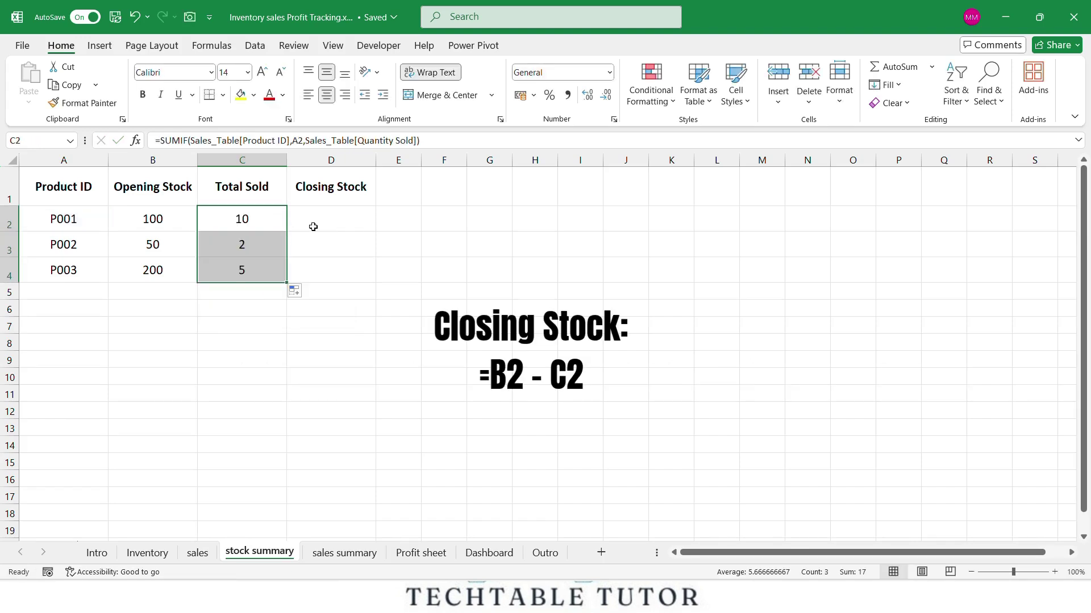
{"action": "left_click", "coordinate": [320, 221]}
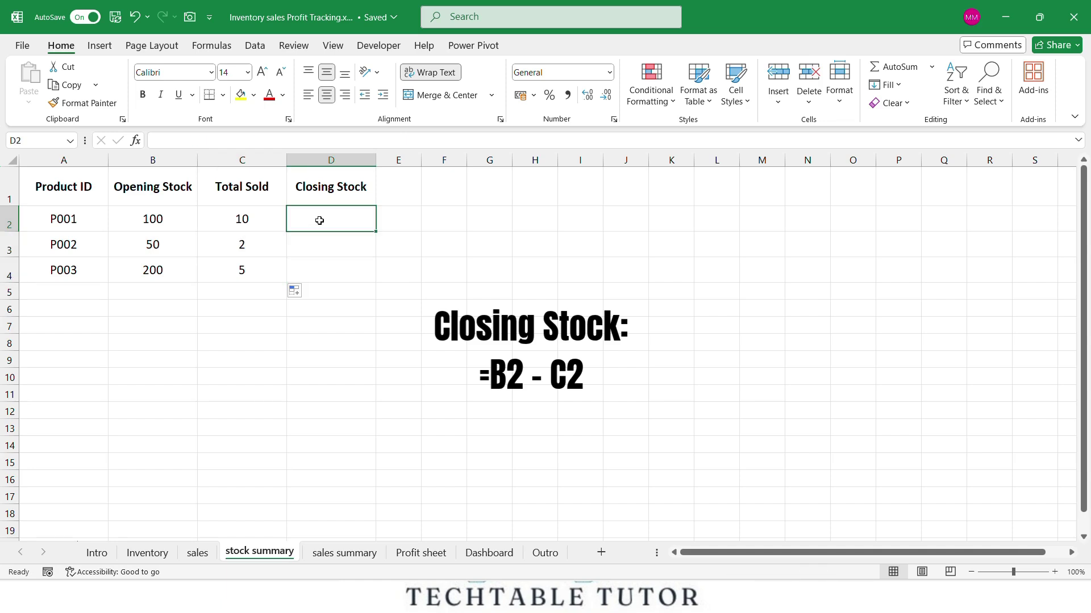
{"action": "type", "text": "="}
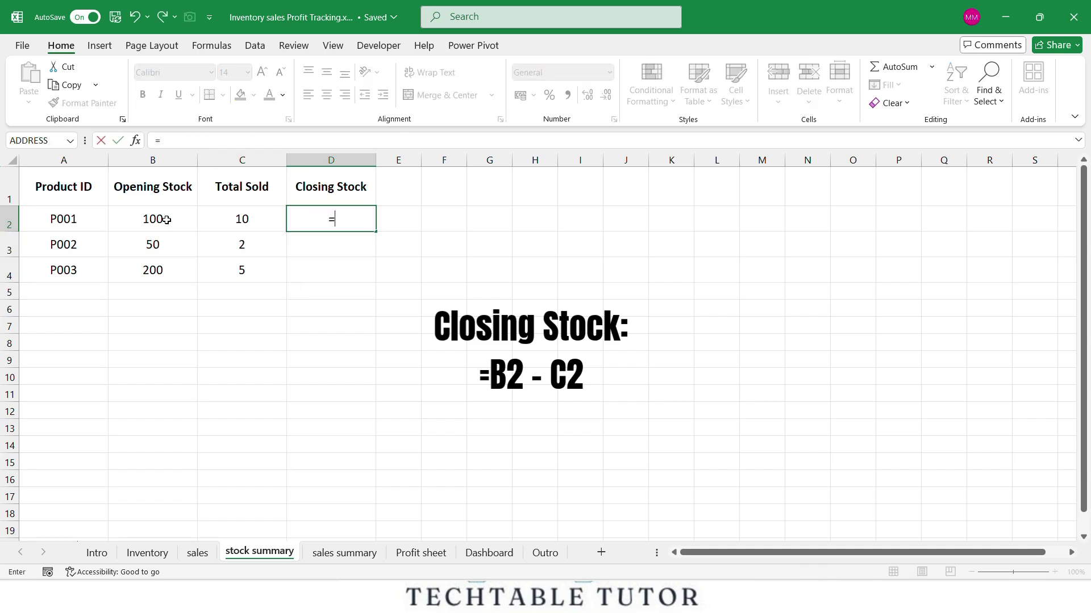
{"action": "left_click", "coordinate": [164, 220]}
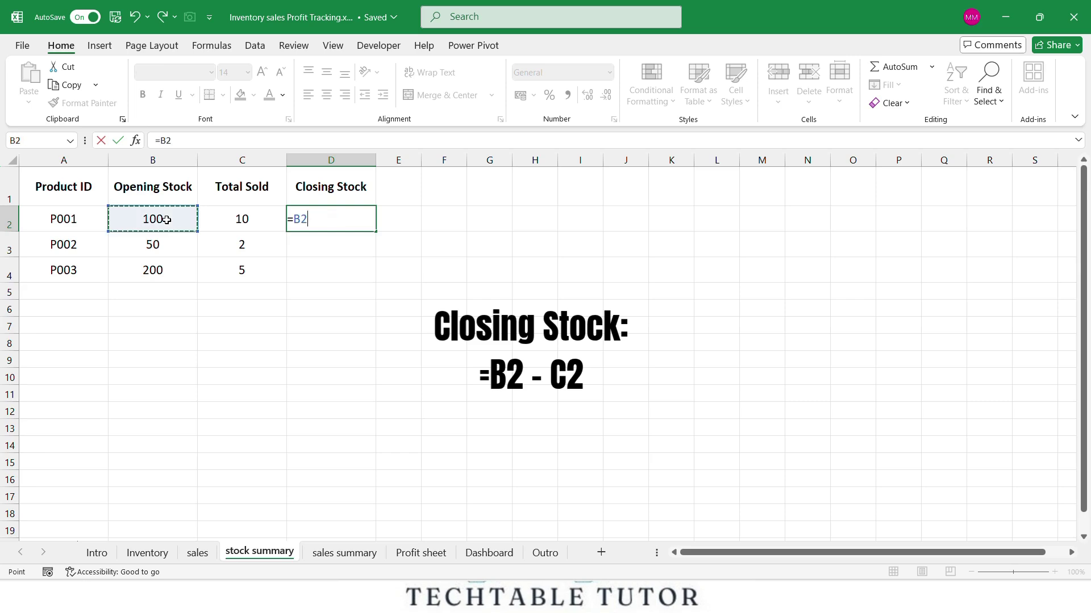
{"action": "type", "text": "-"}
{"action": "left_click", "coordinate": [227, 220]}
{"action": "key", "text": "Return"}
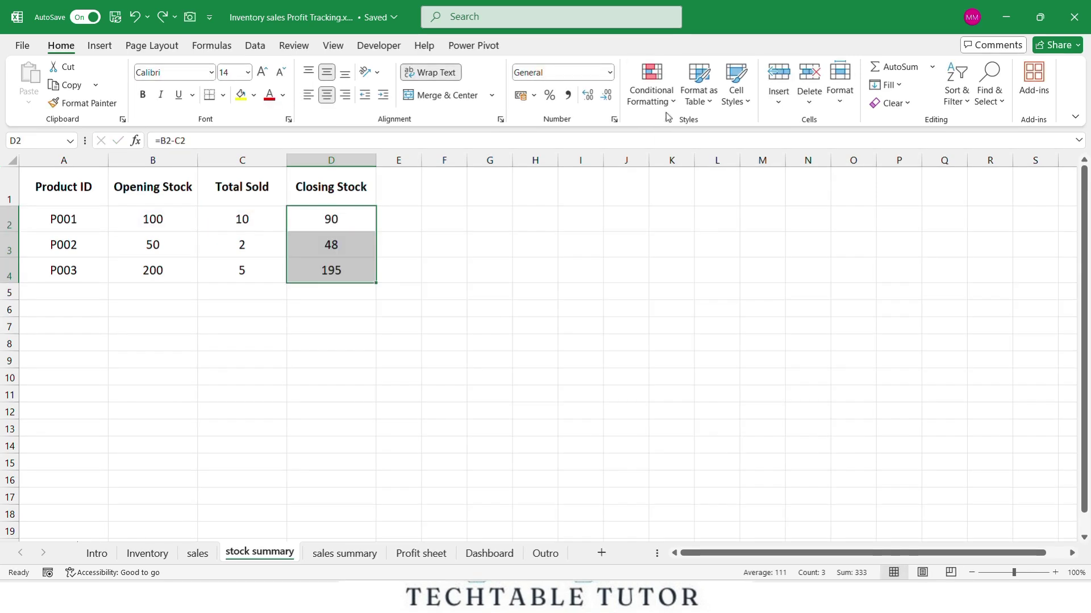
Add a conditional formatting rule shading Closing Stock values less than 10 red.
{"action": "left_click", "coordinate": [651, 96]}
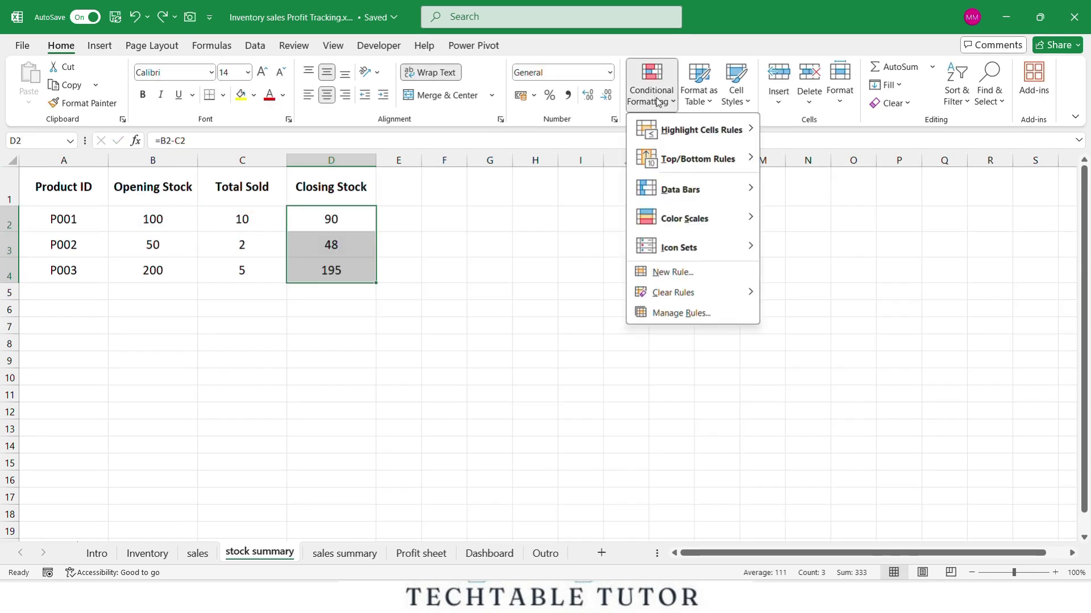
{"action": "left_click", "coordinate": [673, 272]}
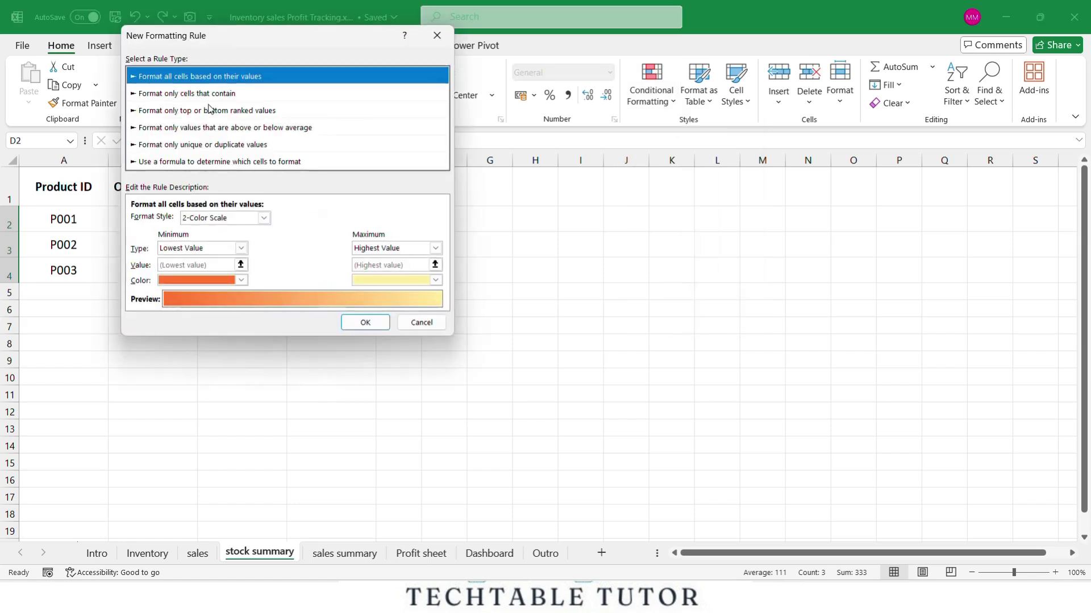
{"action": "left_click", "coordinate": [185, 92]}
{"action": "left_click", "coordinate": [306, 220]}
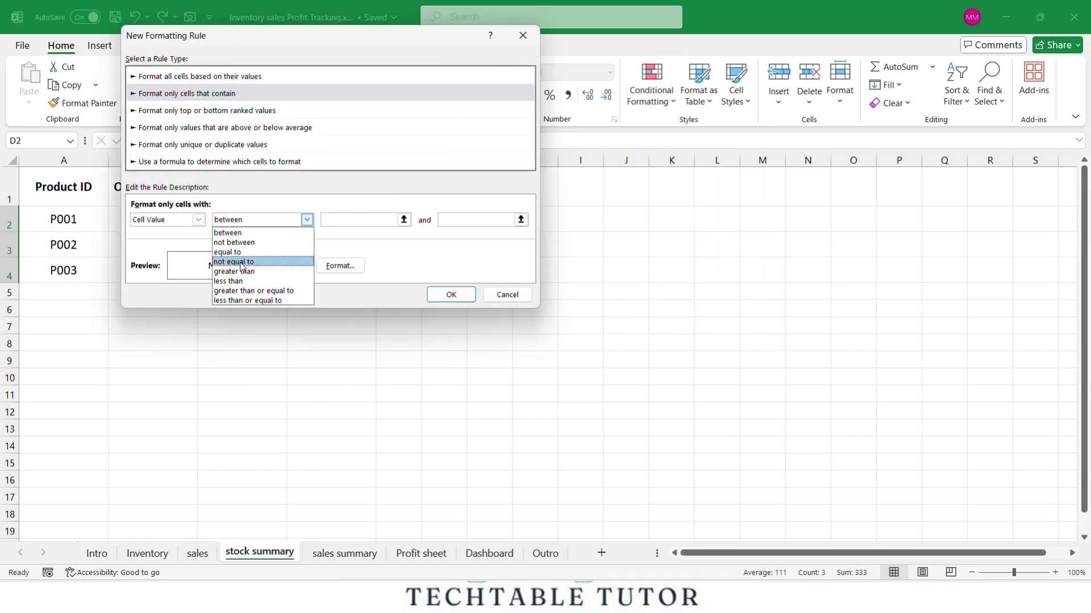
{"action": "left_click", "coordinate": [228, 281]}
{"action": "left_click", "coordinate": [357, 220]}
{"action": "type", "text": "10"}
{"action": "left_click", "coordinate": [339, 264]}
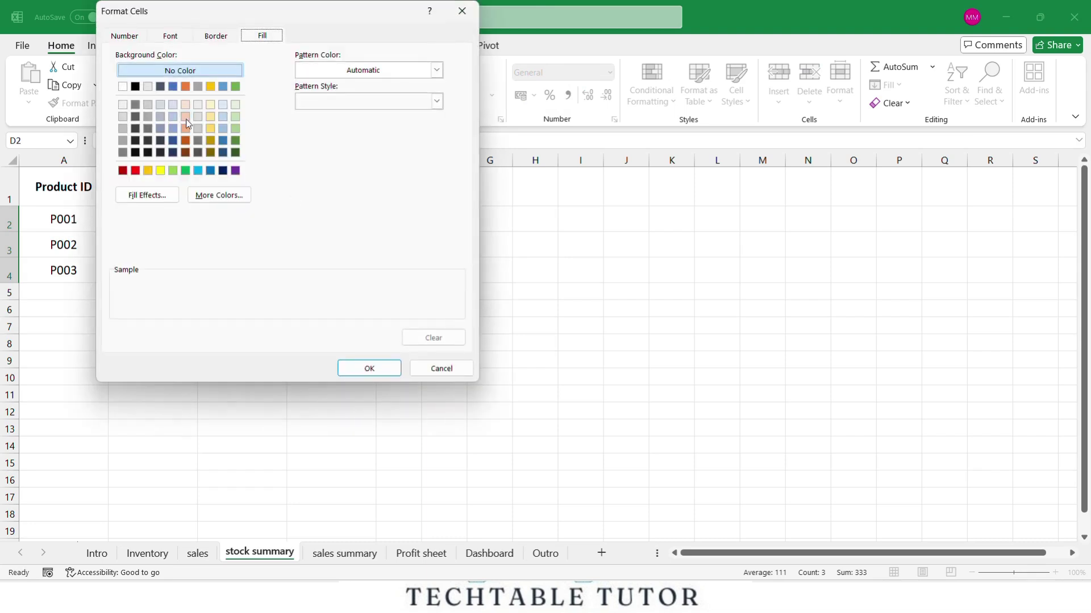
{"action": "left_click", "coordinate": [135, 170]}
{"action": "left_click", "coordinate": [369, 368]}
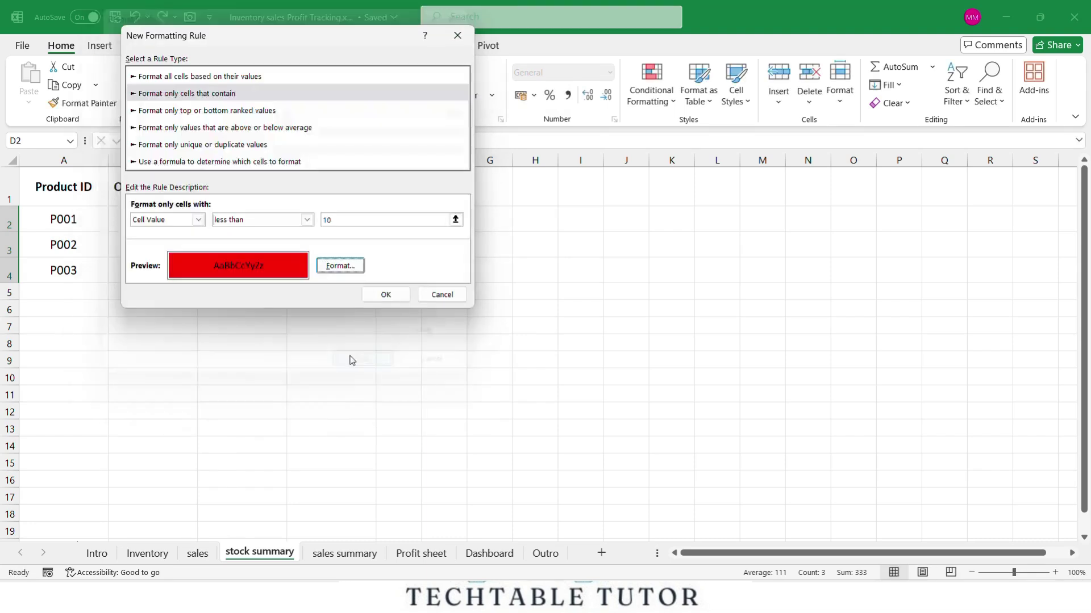
{"action": "left_click", "coordinate": [385, 294]}
Add a second rule shading Closing Stock values greater than 50 green and apply it.
{"action": "left_click", "coordinate": [651, 89]}
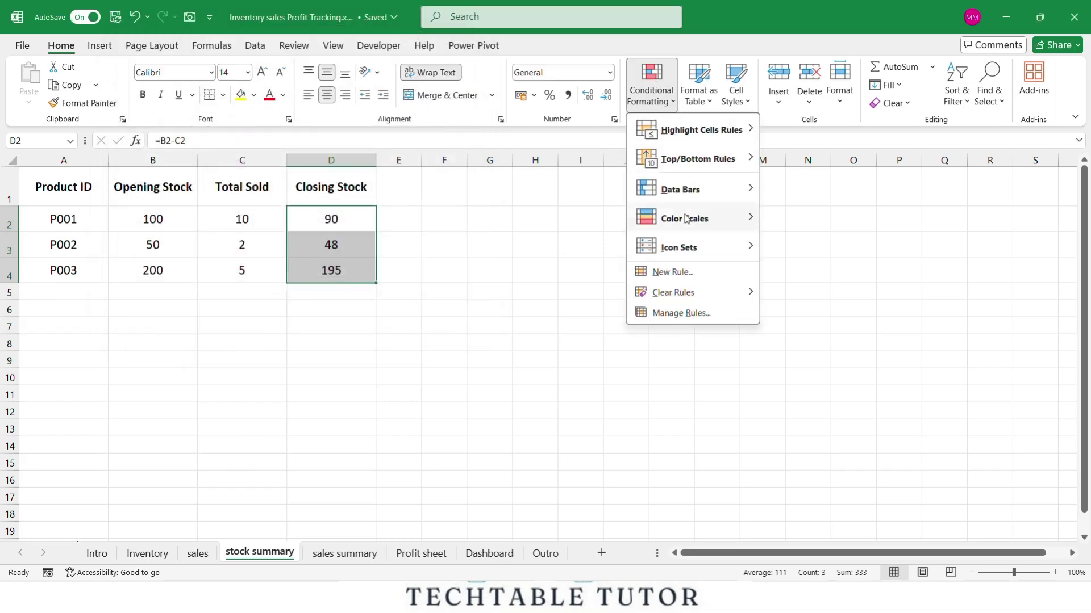
{"action": "left_click", "coordinate": [672, 273]}
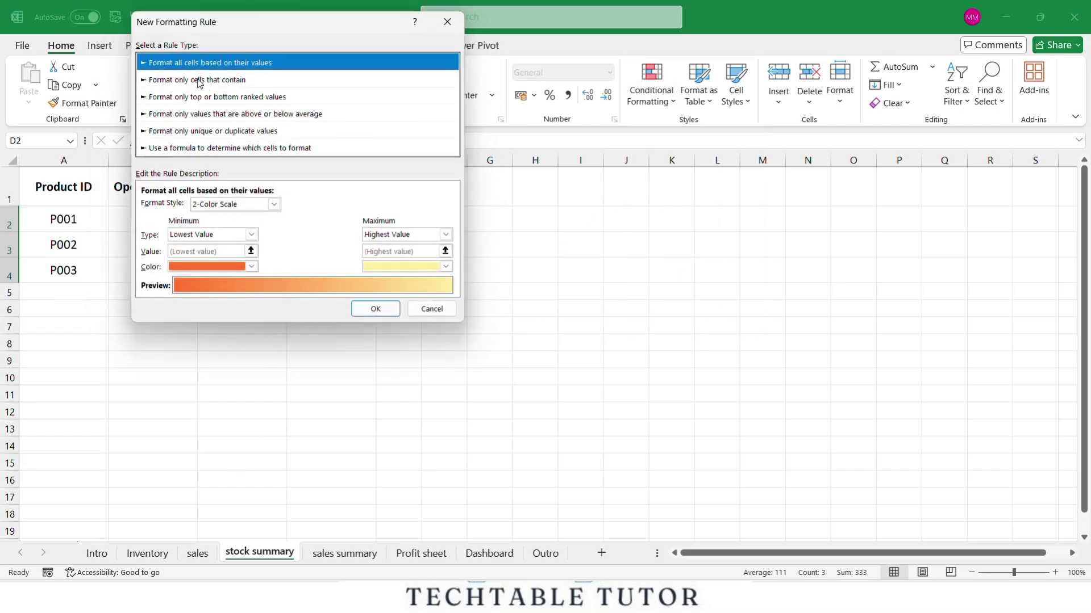
{"action": "left_click", "coordinate": [197, 79]}
{"action": "left_click", "coordinate": [316, 207]}
{"action": "left_click", "coordinate": [256, 267]}
{"action": "left_click", "coordinate": [351, 208]}
{"action": "type", "text": "50"}
{"action": "left_click", "coordinate": [350, 252]}
{"action": "left_click", "coordinate": [183, 174]}
{"action": "left_click", "coordinate": [378, 368]}
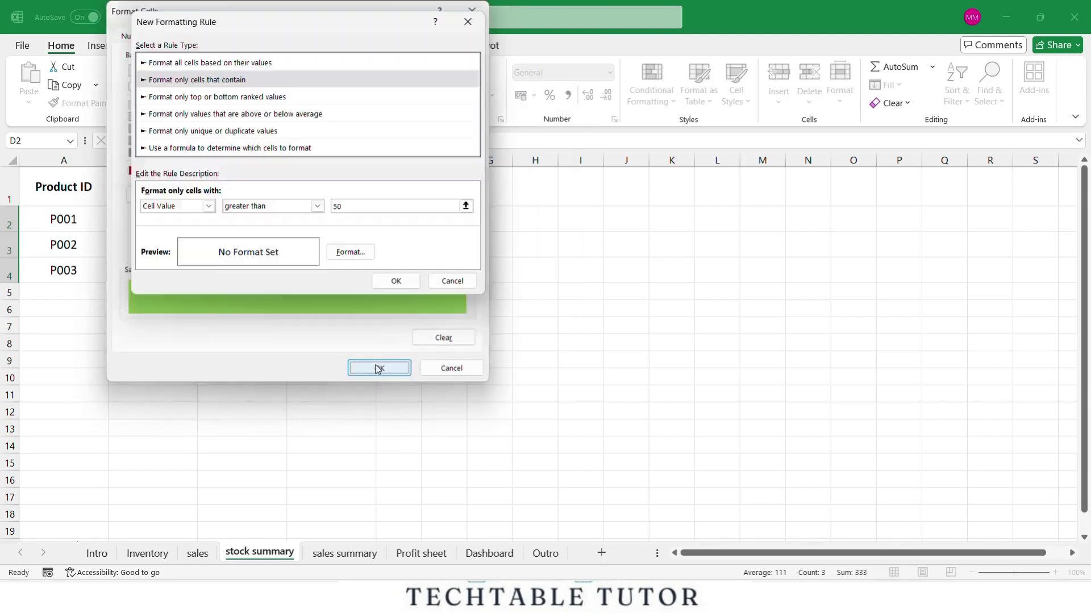
{"action": "left_click", "coordinate": [395, 282]}
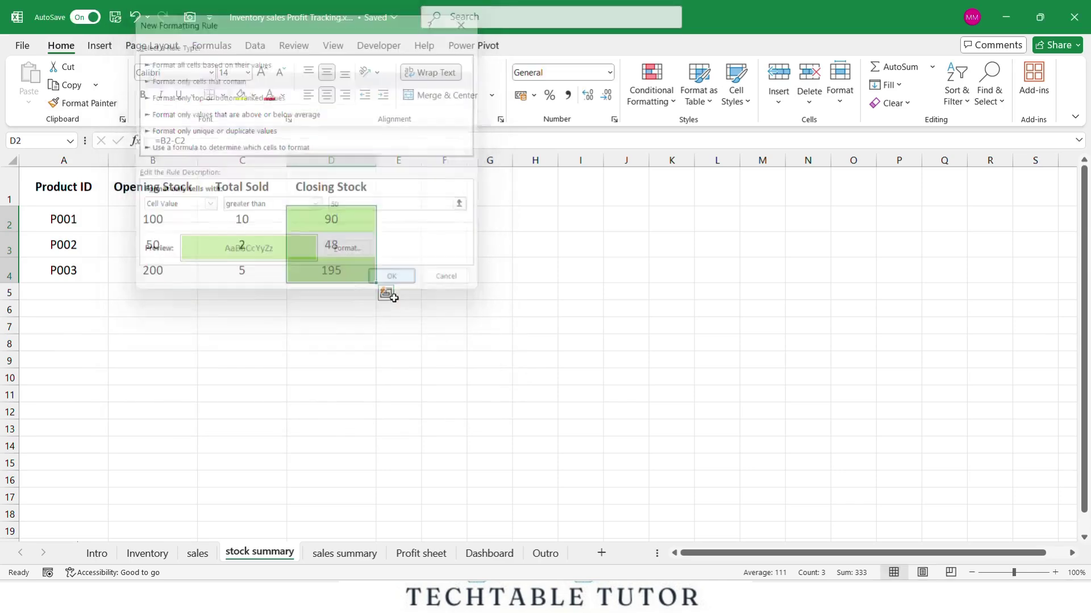
{"action": "left_click", "coordinate": [353, 329]}
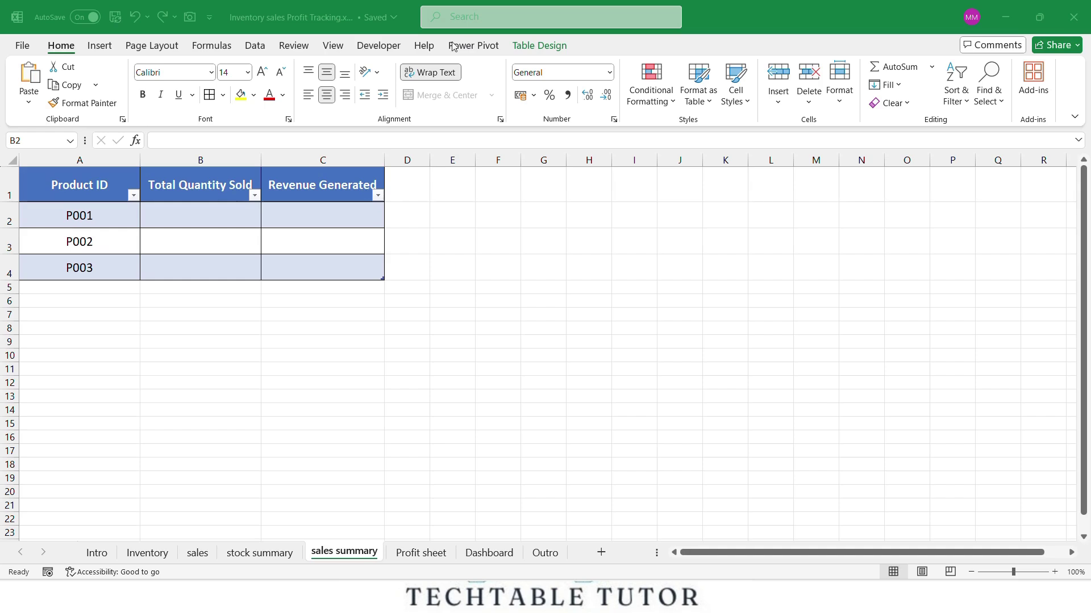
Start =SUMIF(Sales_Table[Product ID],A2,Sales_Table[Quantity Sold in B2 on sales summary.
{"action": "left_click", "coordinate": [246, 216]}
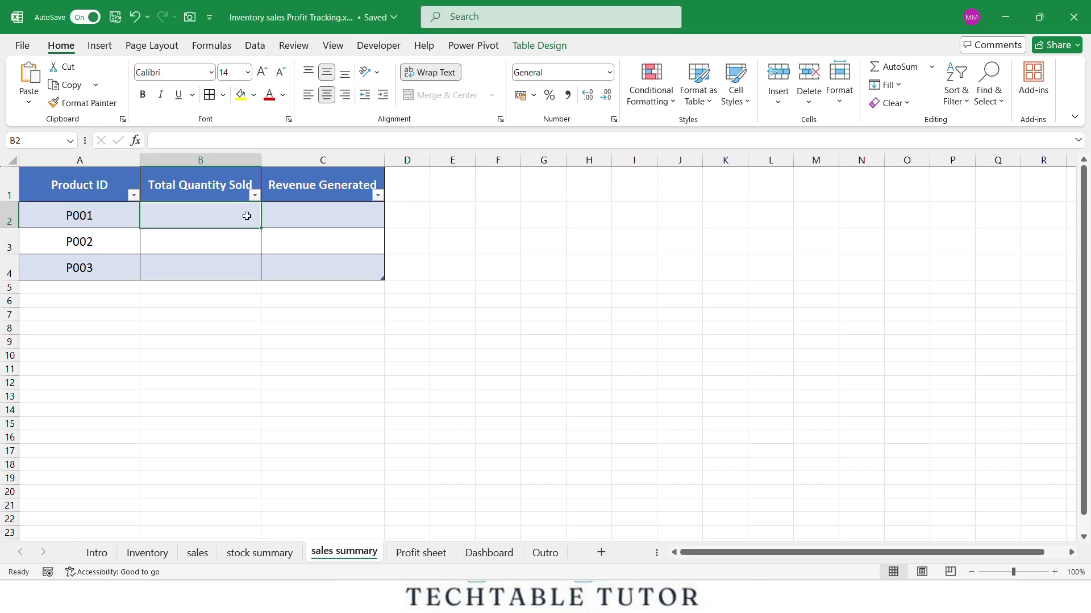
{"action": "type", "text": "=su"}
{"action": "type", "text": "mif("}
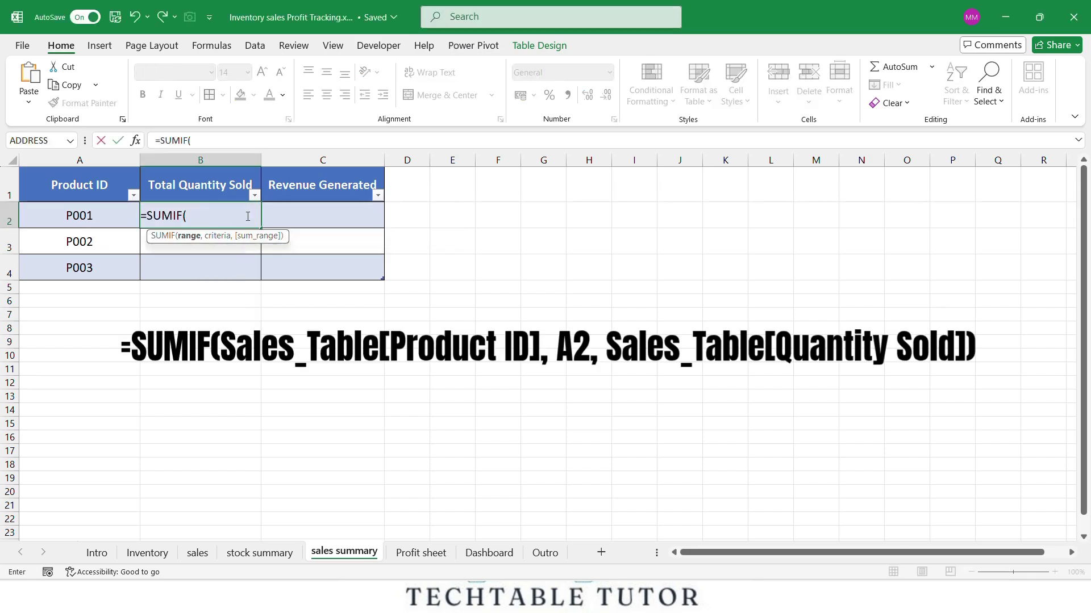
{"action": "type", "text": "sales"}
{"action": "key", "text": "Tab"}
{"action": "type", "text": "[Product ID"}
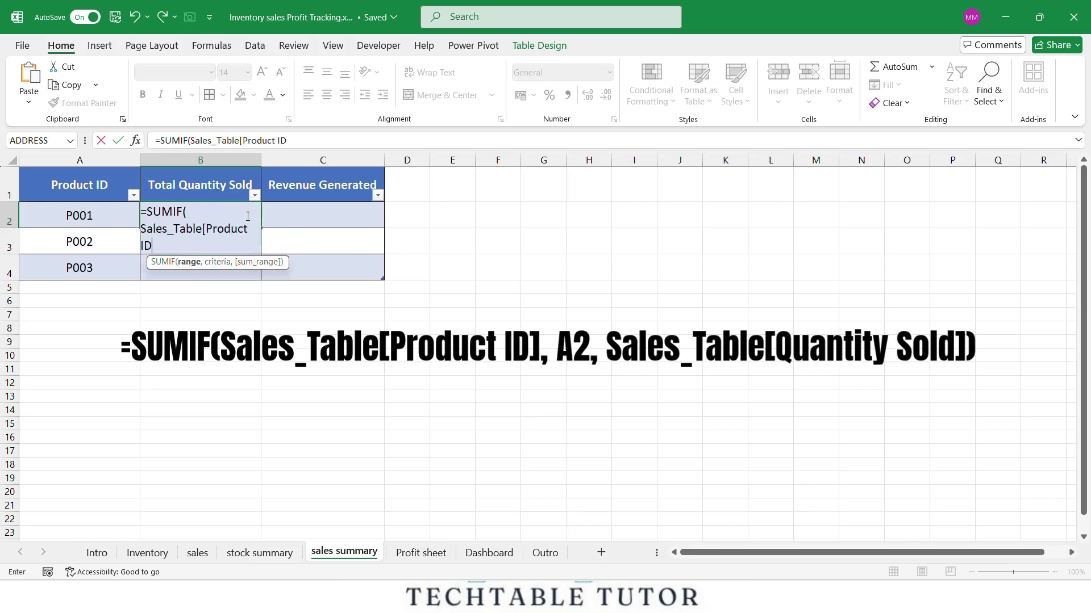
{"action": "type", "text": "],a2"}
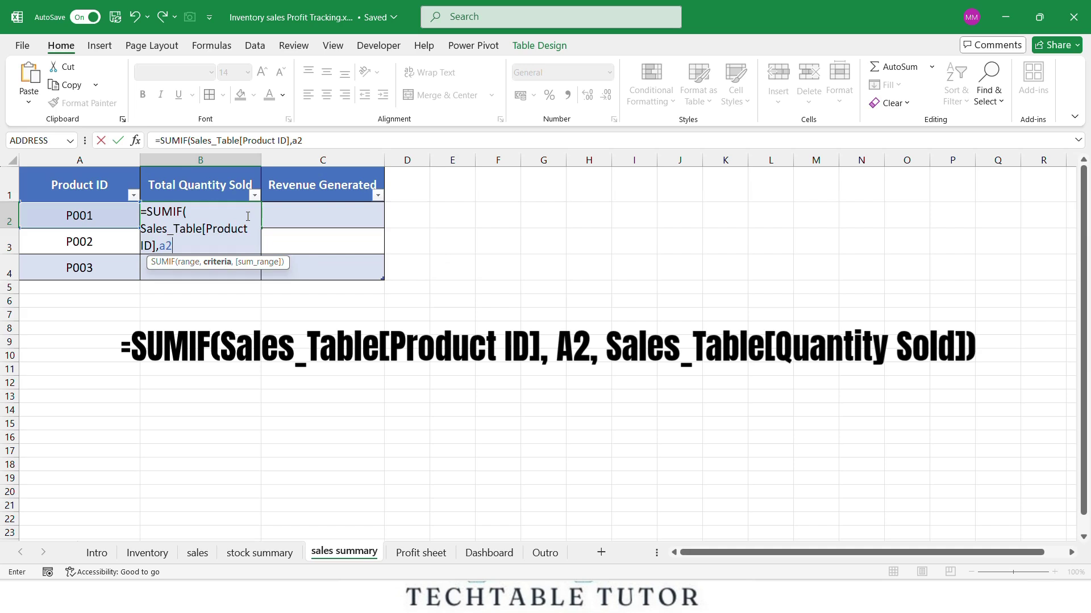
{"action": "type", "text": ","}
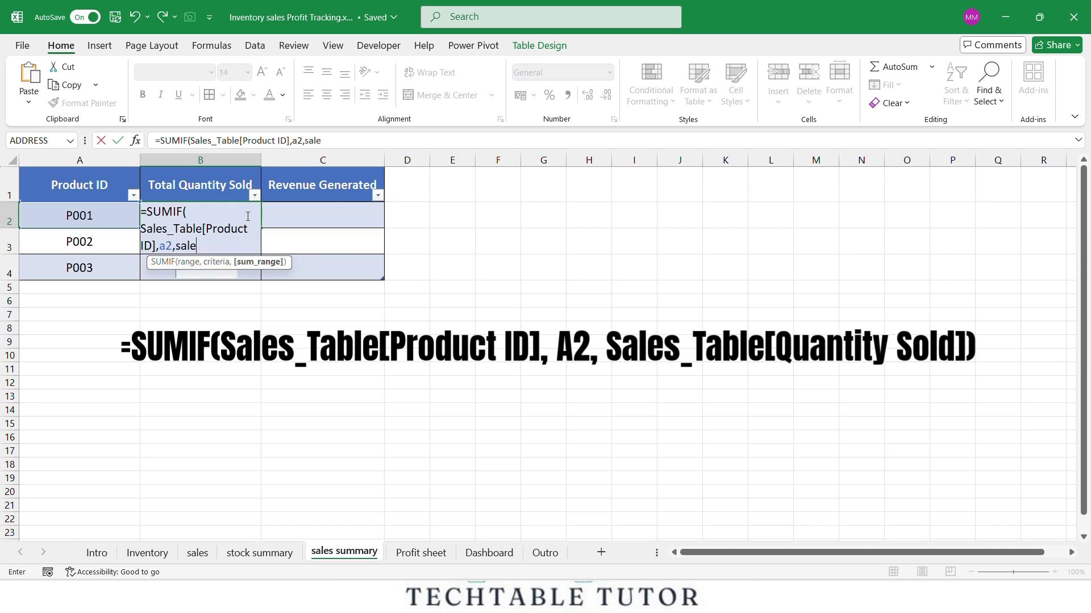
{"action": "type", "text": "Sales_Table[w"}
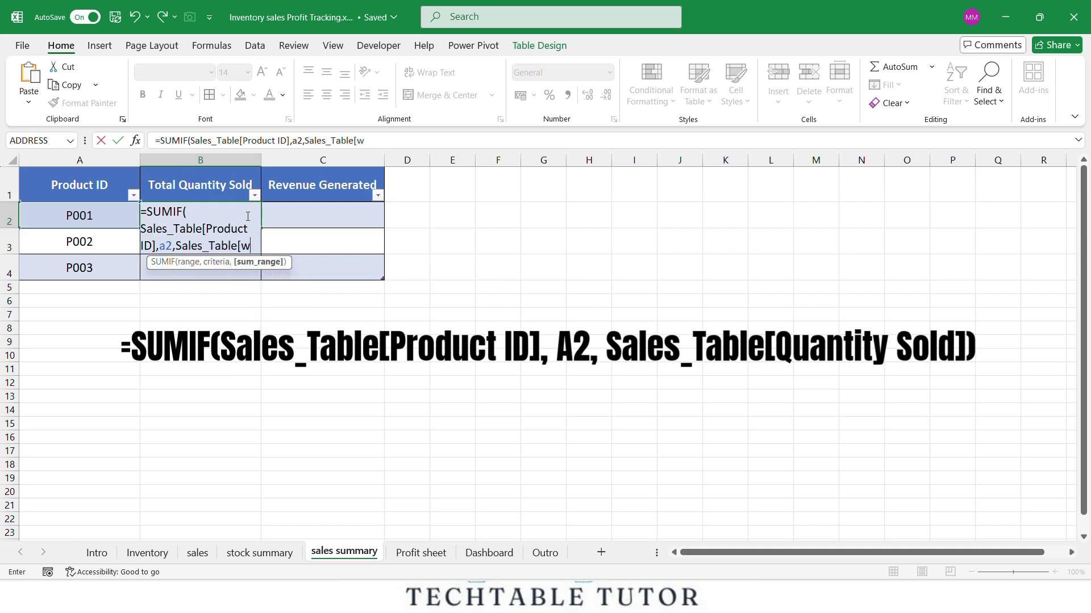
{"action": "type", "text": "qu"}
{"action": "key", "text": "Tab"}
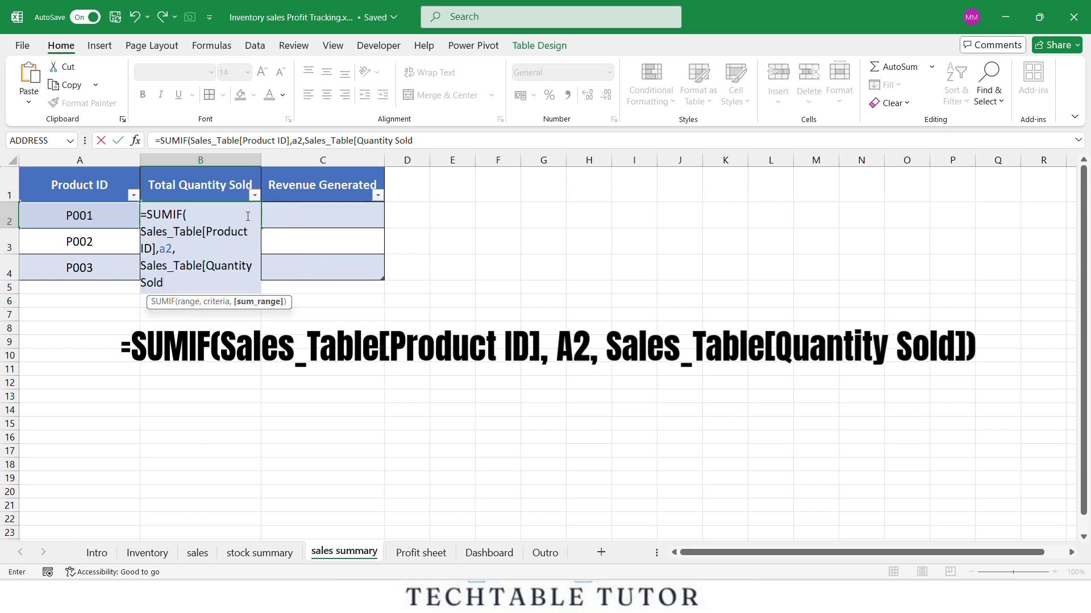
{"action": "type", "text": "])"}
Commit Total Quantity Sold (10, 2, 5) and enter a SUMIF on Sales_Table[Total Amount] for Revenue (100, 70, 25).
{"action": "key", "text": "Return"}
{"action": "type", "text": "=sum"}
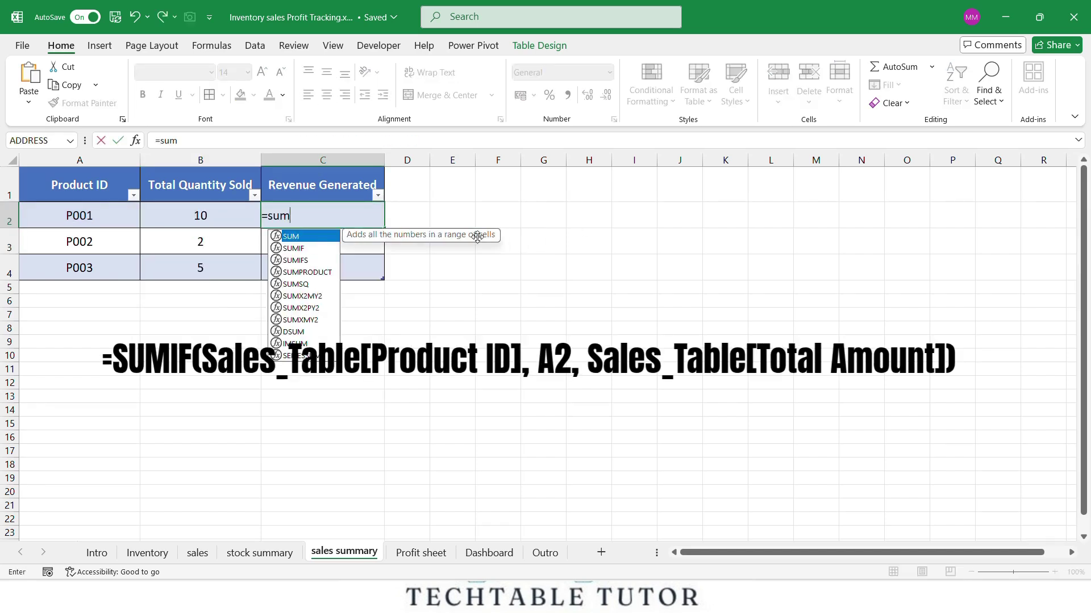
{"action": "type", "text": "if(s"}
{"action": "key", "text": "Tab"}
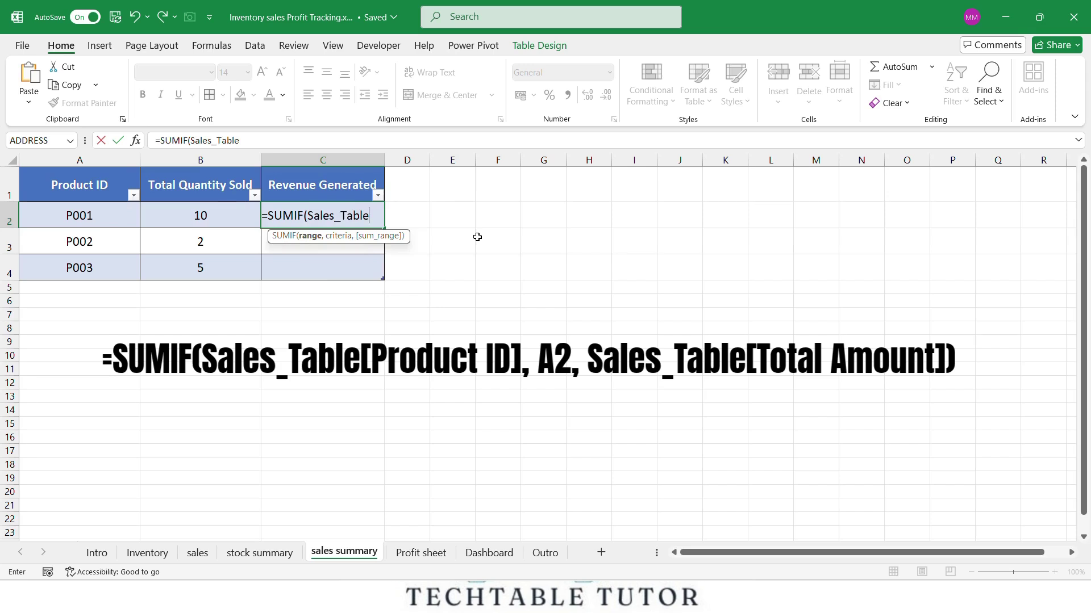
{"action": "type", "text": "[pro"}
{"action": "key", "text": "Tab"}
{"action": "type", "text": "],"}
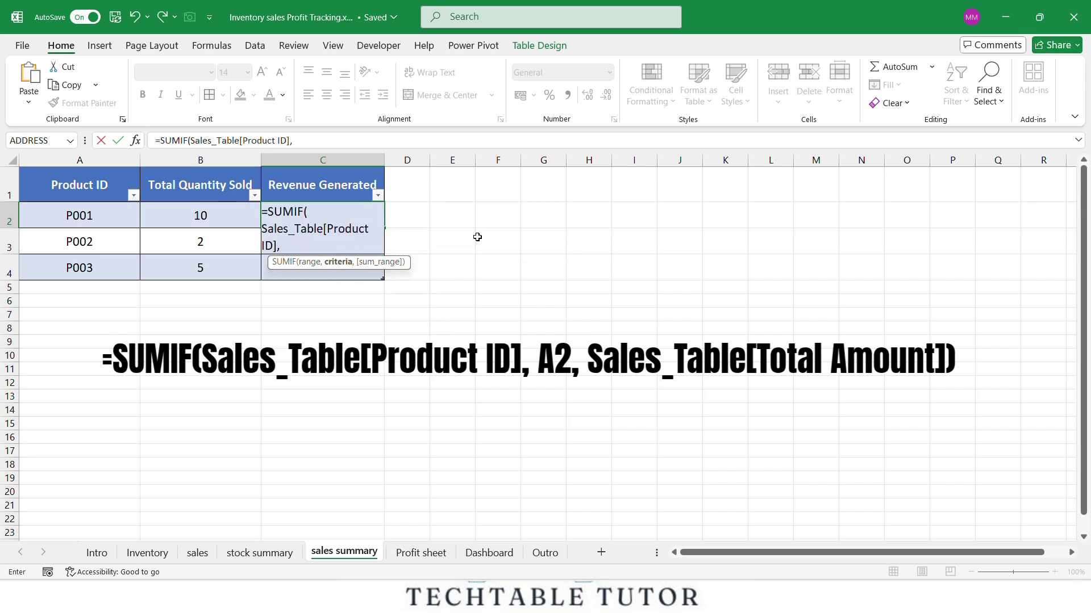
{"action": "type", "text": "a2,sal"}
{"action": "key", "text": "Tab"}
{"action": "type", "text": "[tot"}
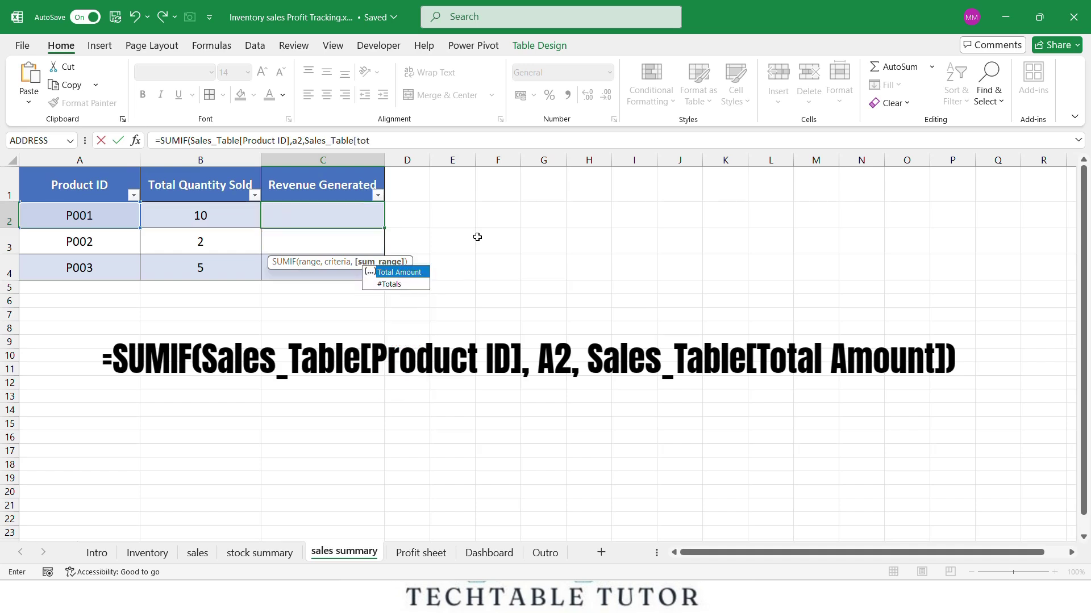
{"action": "key", "text": "Tab"}
{"action": "type", "text": "]"}
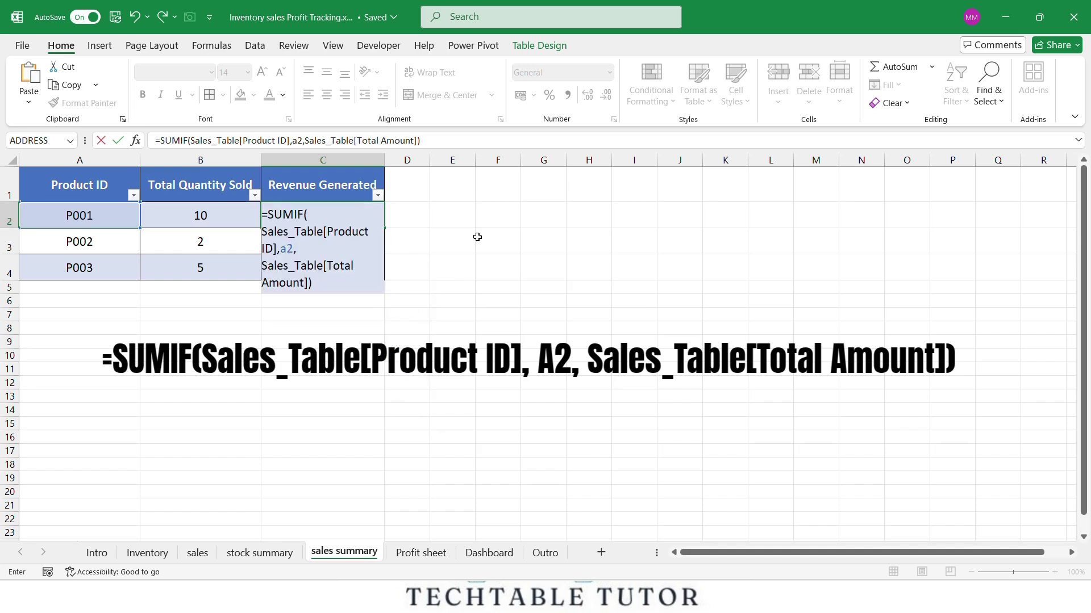
{"action": "key", "text": "Return"}
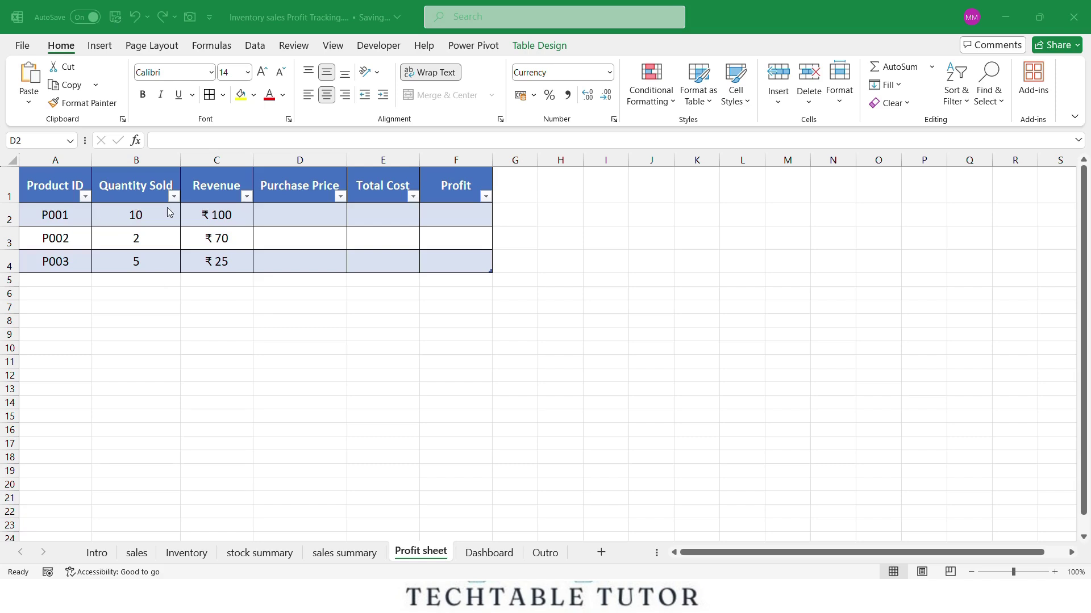
Enter =VLOOKUP([@[Product ID]],Inventory_table,4,FALSE) in D2 so Purchase Price shows 5, 20, 2.
{"action": "left_click", "coordinate": [274, 214]}
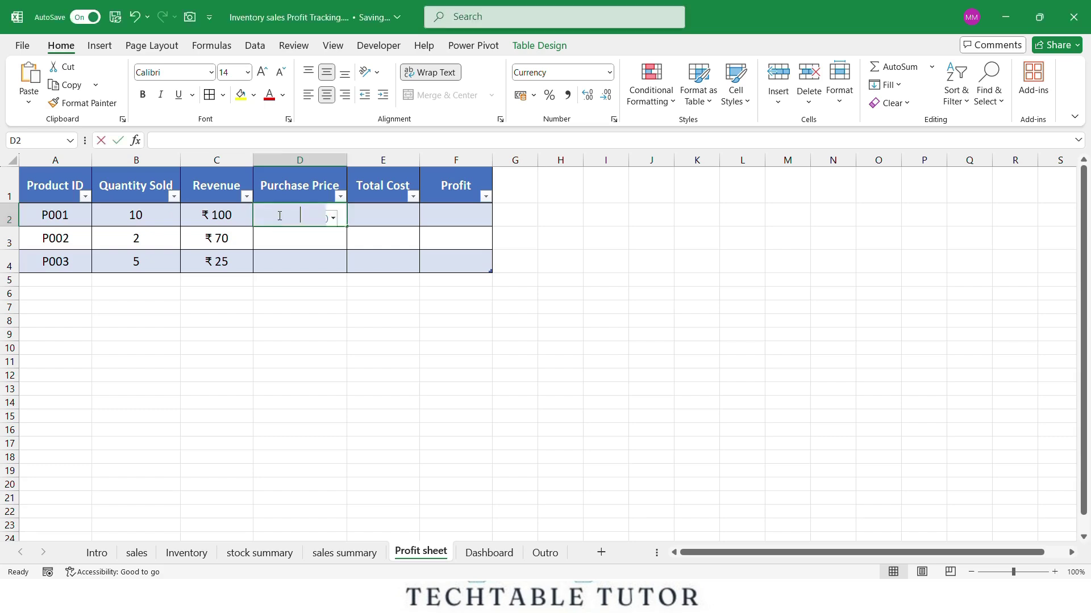
{"action": "type", "text": "=v"}
{"action": "type", "text": "lOOKUP("}
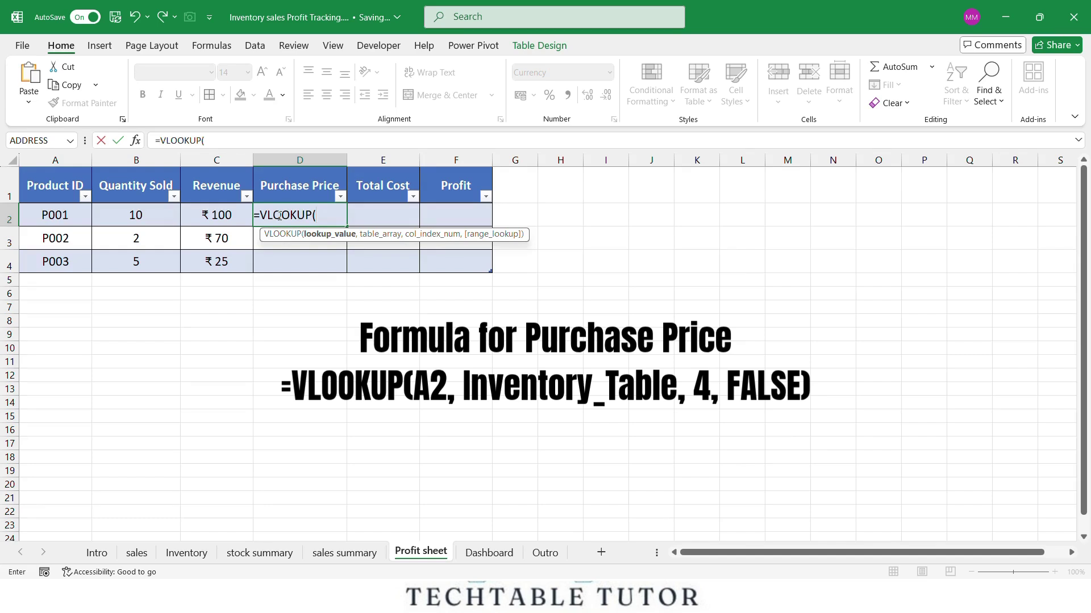
{"action": "key", "text": "Left"}
{"action": "key", "text": "Left"}
{"action": "key", "text": "Left"}
{"action": "type", "text": ","}
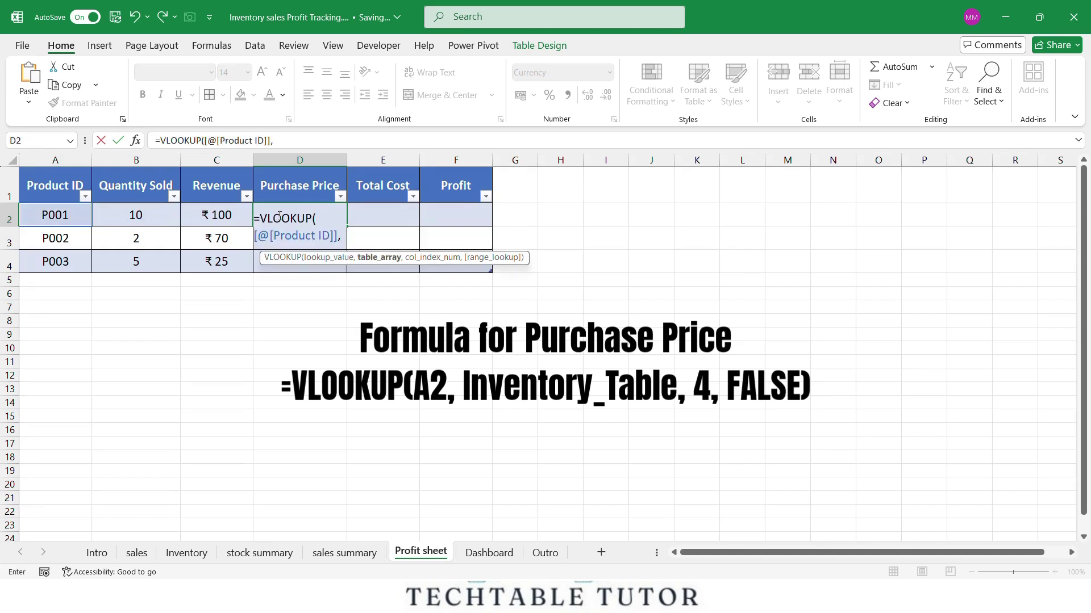
{"action": "type", "text": "Inventory_table"}
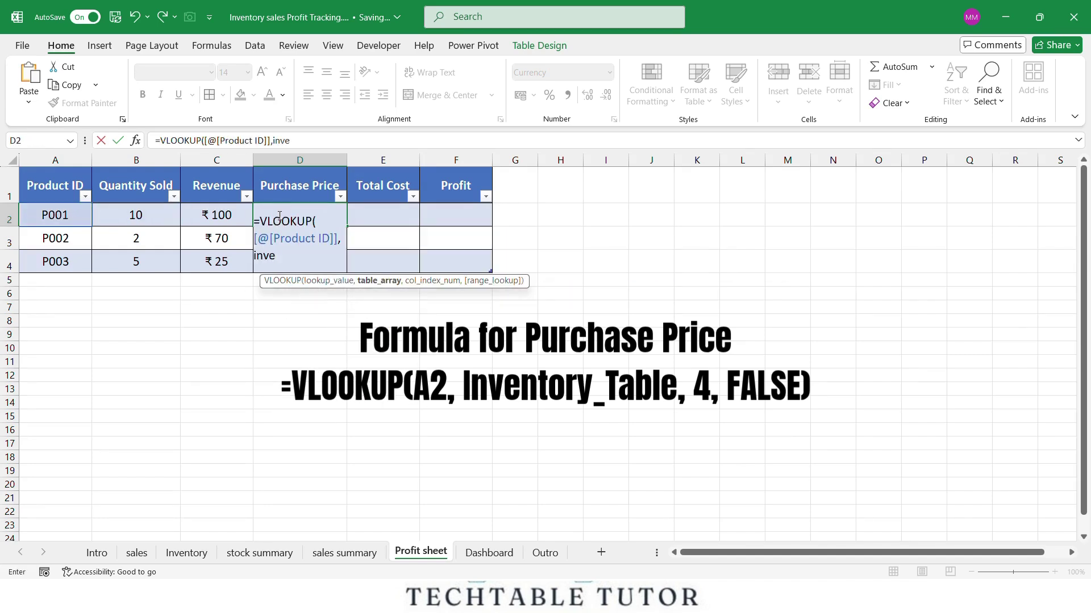
{"action": "type", "text": ",4"}
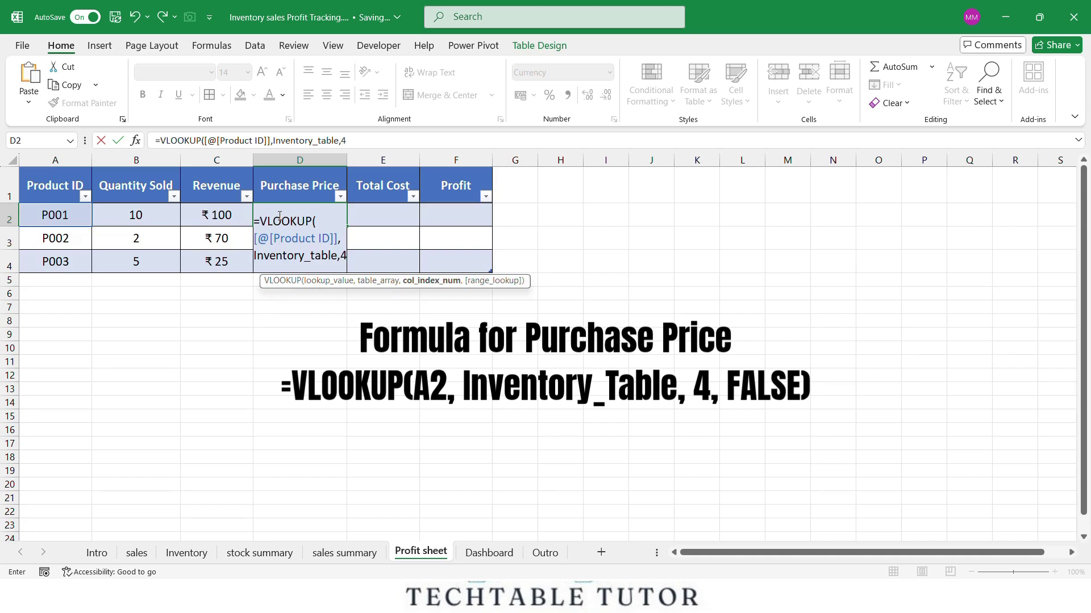
{"action": "type", "text": ",false"}
{"action": "key", "text": "Return"}
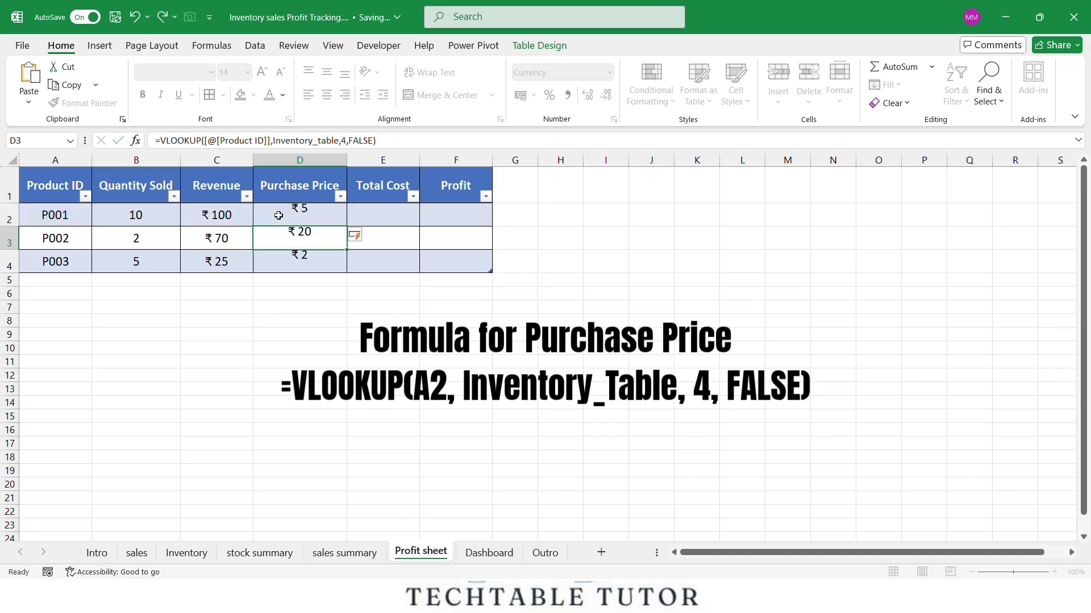
Fill Total Cost as Quantity Sold times Purchase Price for every product.
{"action": "double_click", "coordinate": [366, 220]}
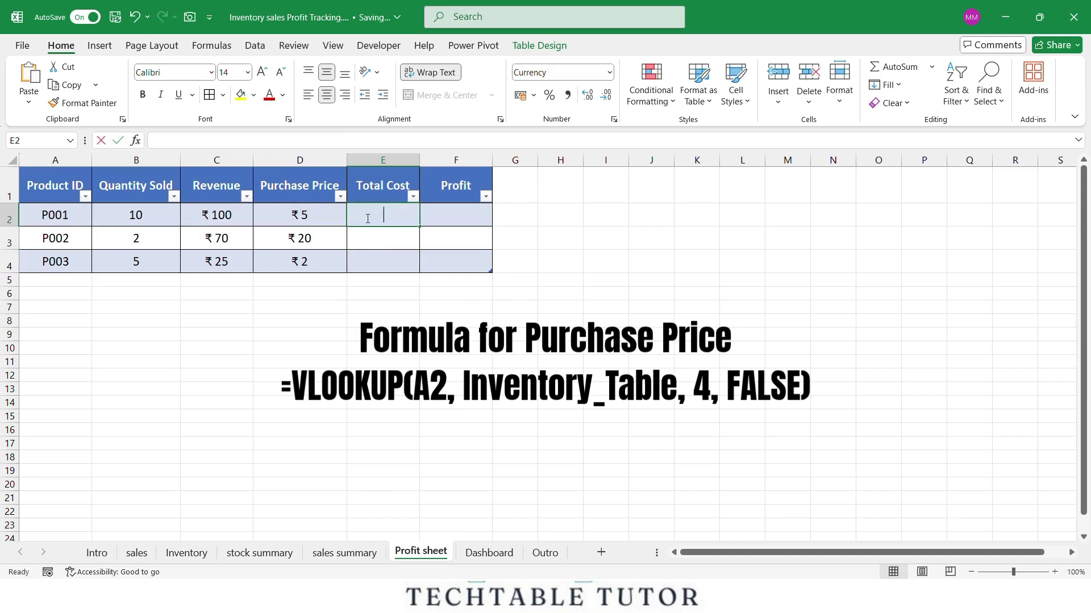
{"action": "type", "text": "="}
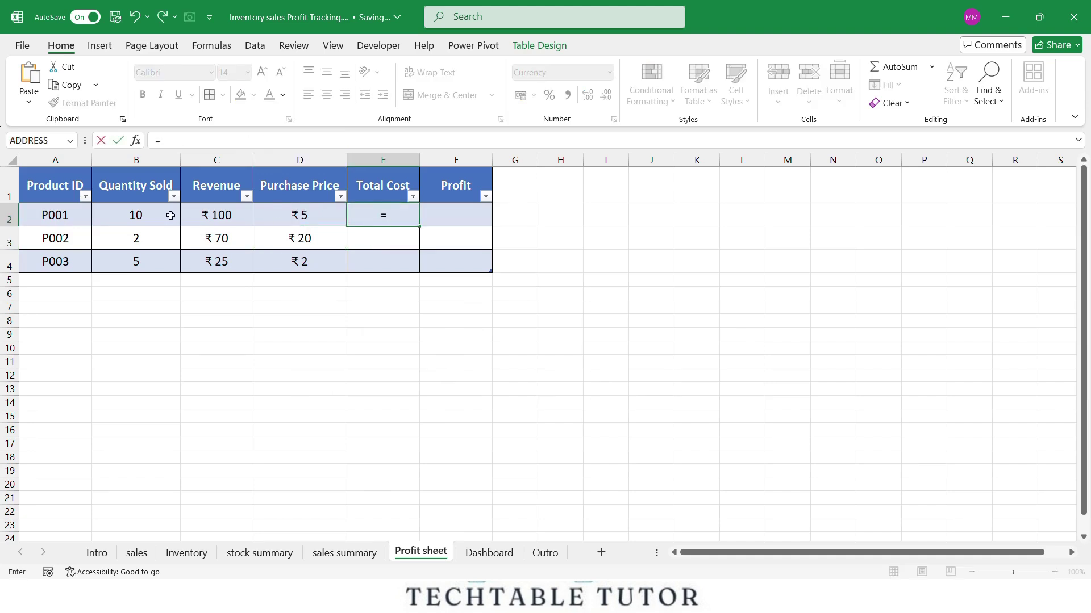
{"action": "left_click", "coordinate": [165, 211]}
{"action": "type", "text": "*"}
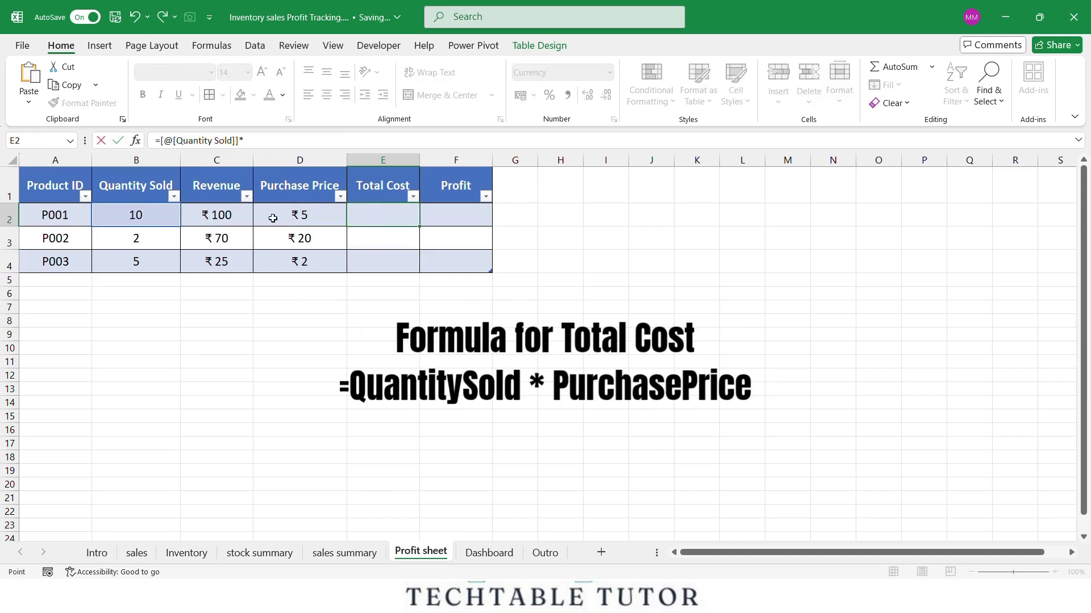
{"action": "left_click", "coordinate": [273, 219]}
{"action": "left_click", "coordinate": [454, 219]}
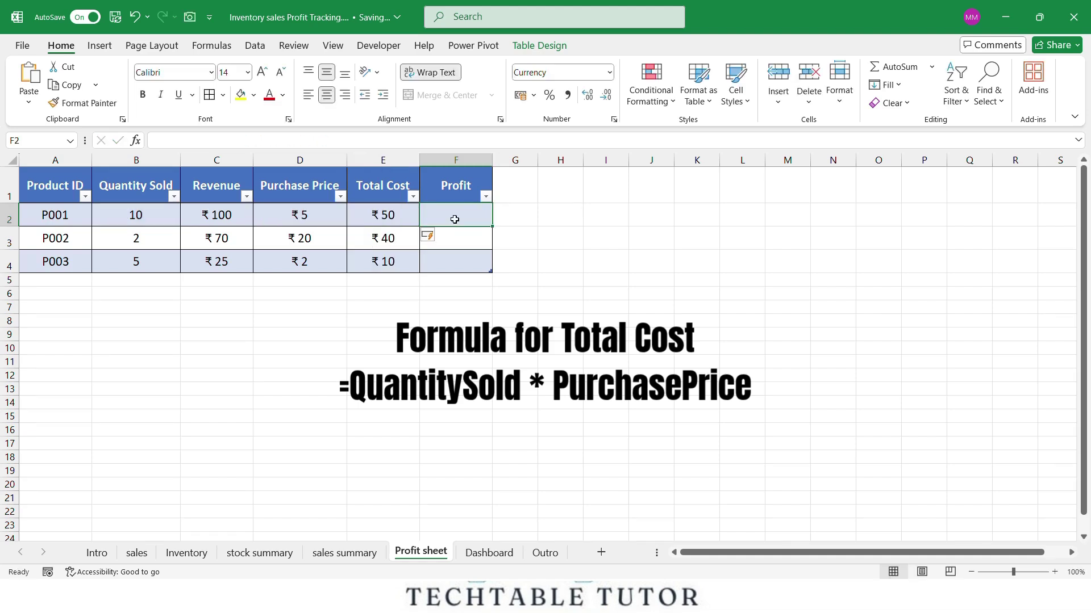
{"action": "type", "text": "="}
Fill Profit as Revenue minus Total Cost (50, 30, 15) and move to the Dashboard sheet.
{"action": "left_click", "coordinate": [240, 215]}
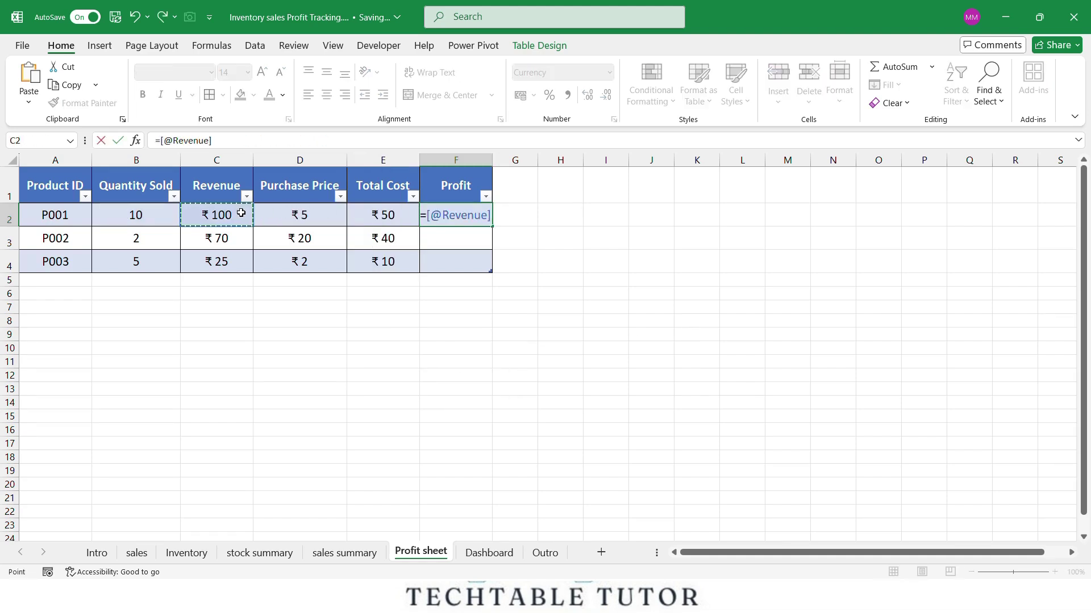
{"action": "type", "text": "-"}
{"action": "left_click", "coordinate": [379, 215]}
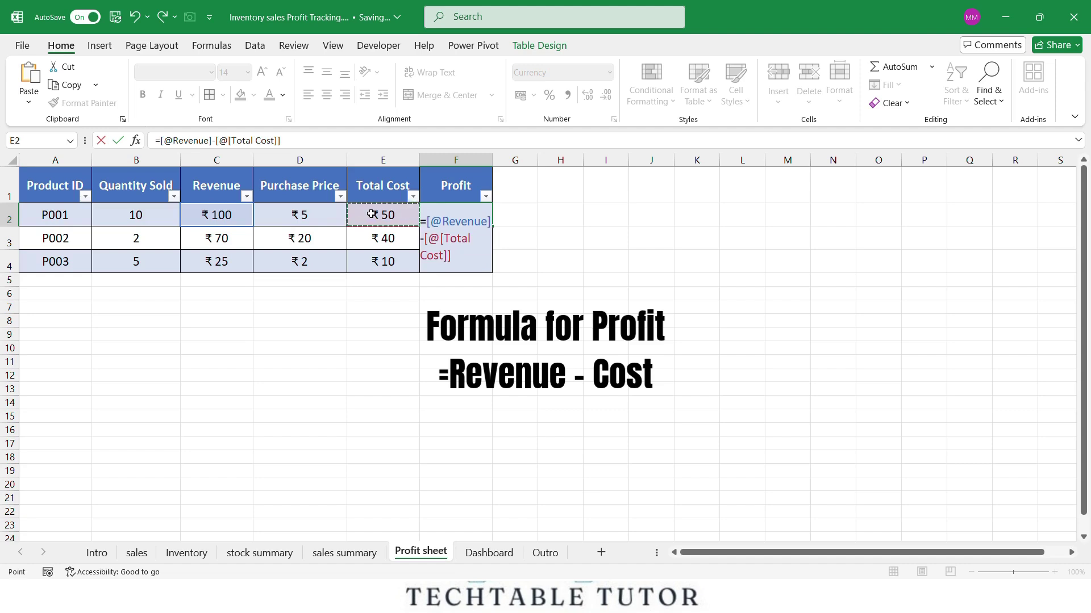
{"action": "key", "text": "Return"}
{"action": "left_click", "coordinate": [383, 402]}
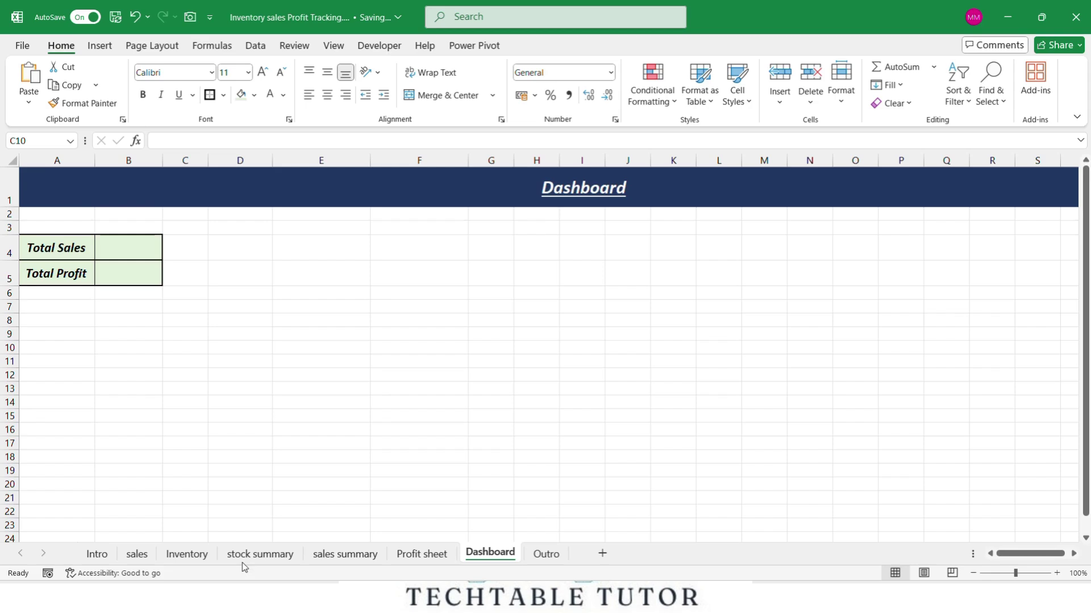
Insert a PivotTable from the sales table onto the existing Dashboard sheet at cell D6.
{"action": "left_click", "coordinate": [136, 554]}
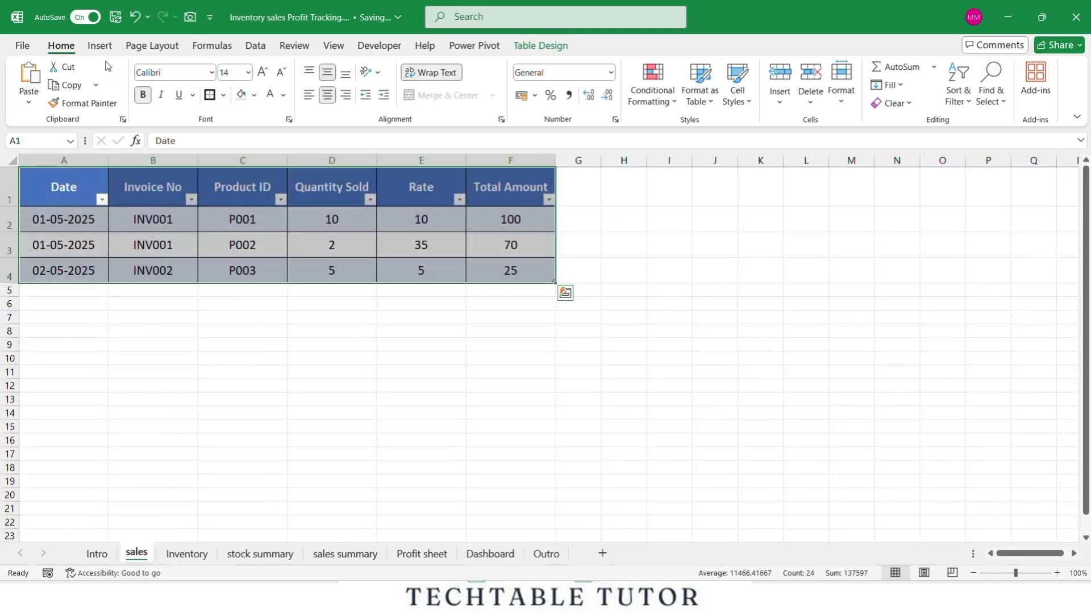
{"action": "left_click", "coordinate": [99, 45]}
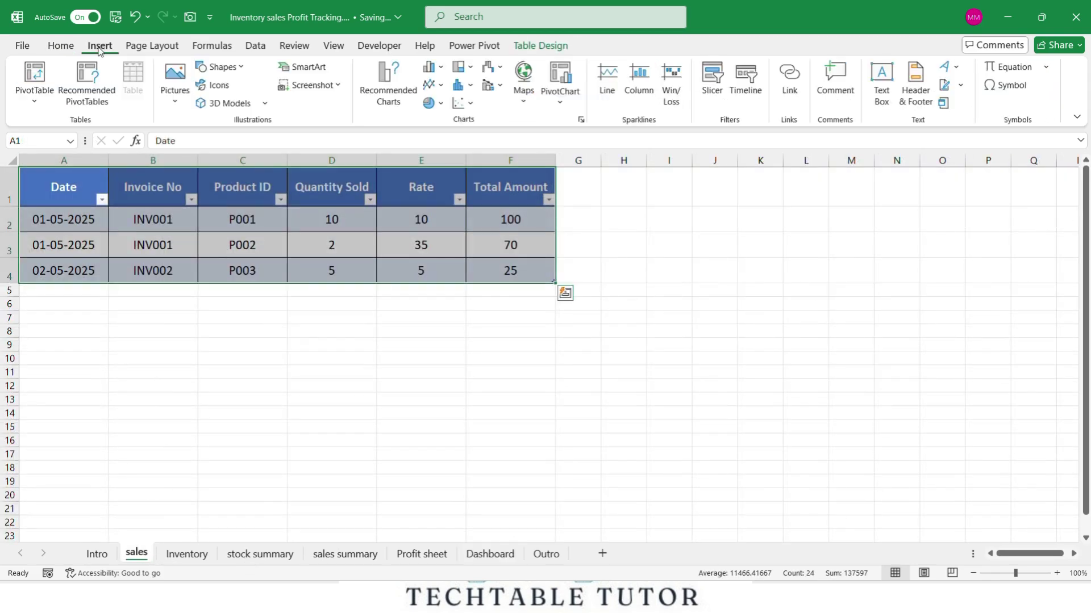
{"action": "left_click", "coordinate": [36, 74]}
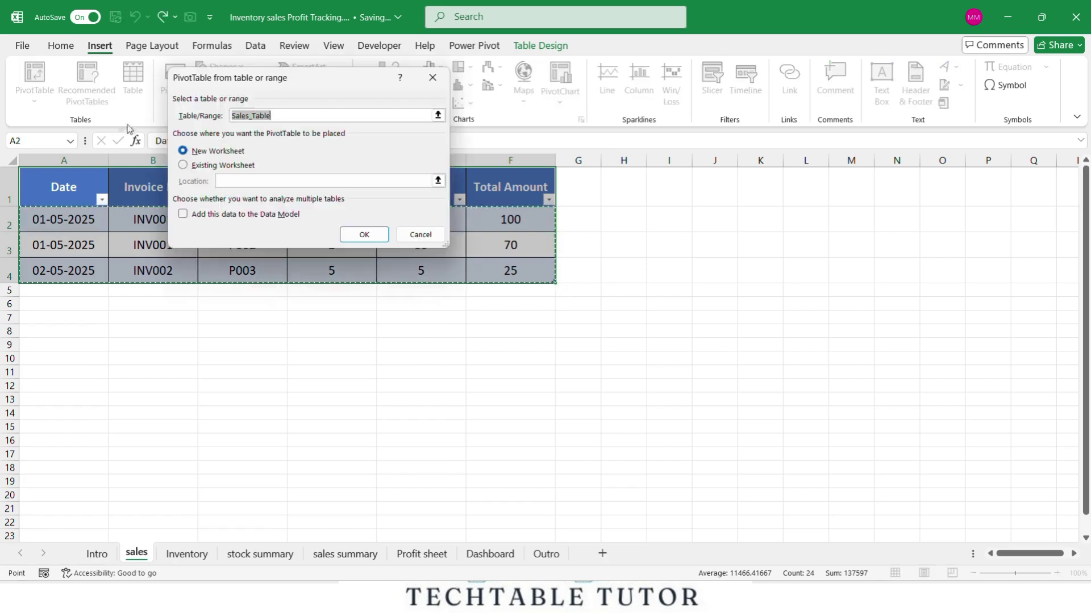
{"action": "left_click", "coordinate": [183, 165]}
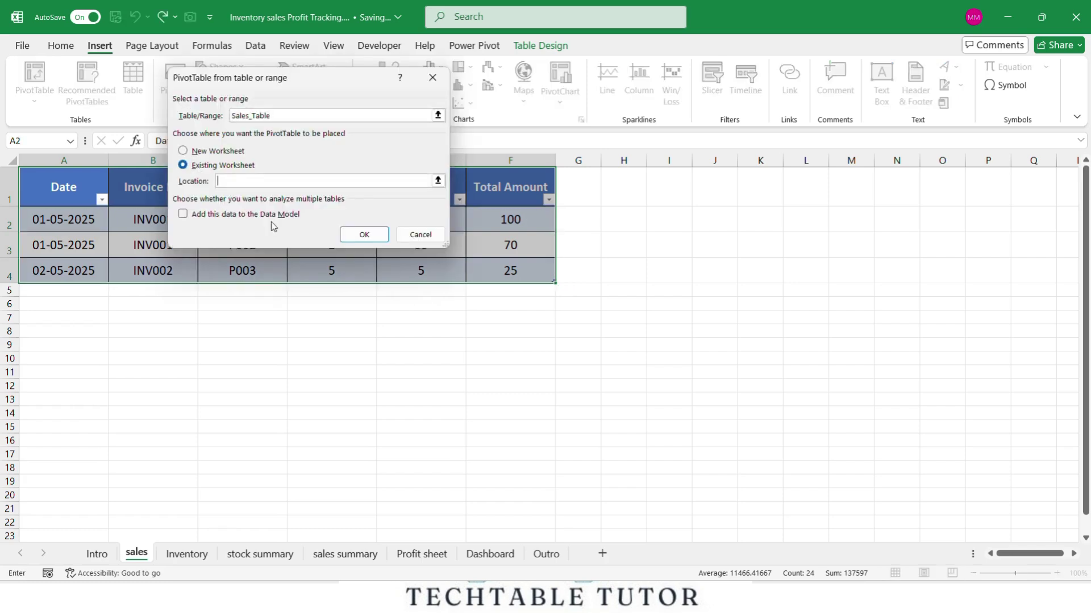
{"action": "left_click", "coordinate": [490, 553]}
{"action": "left_click", "coordinate": [239, 293]}
{"action": "left_click", "coordinate": [364, 234]}
List Product ID rows with summed Quantity Sold in the pivot table (10, 2, 5, total 17).
{"action": "left_click", "coordinate": [860, 281]}
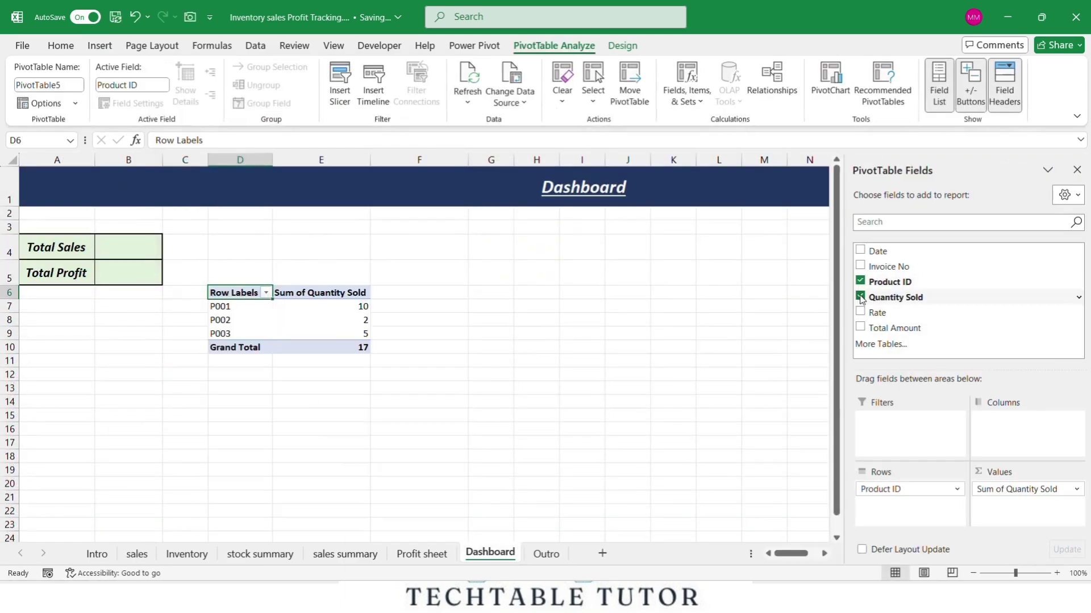
{"action": "left_click", "coordinate": [324, 320]}
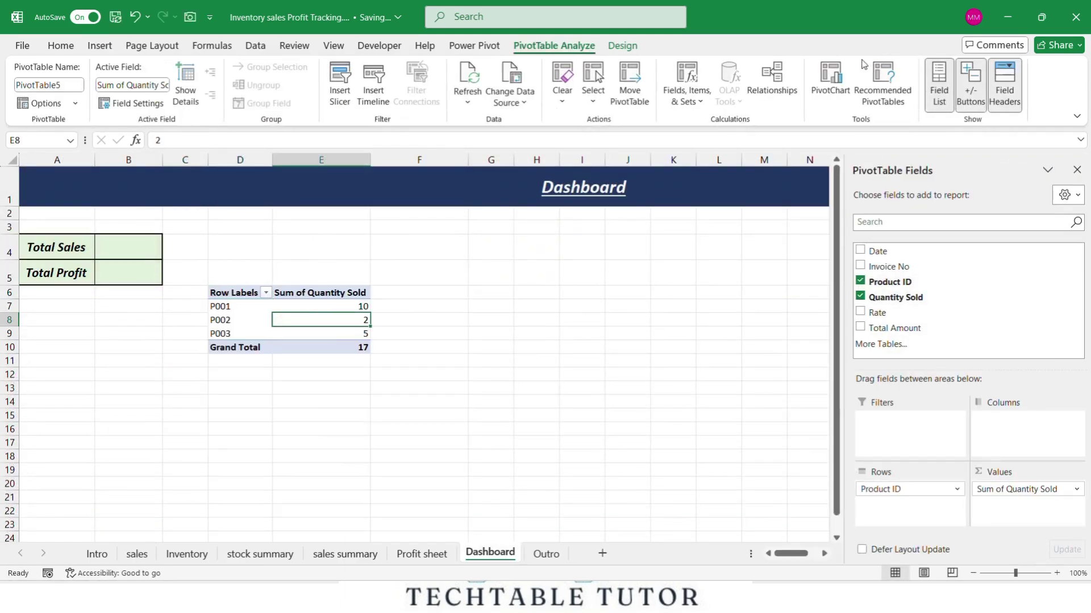
Add a pie PivotChart of Quantity Sold per product and place it right of the pivot table.
{"action": "left_click", "coordinate": [830, 89]}
{"action": "left_click", "coordinate": [367, 202]}
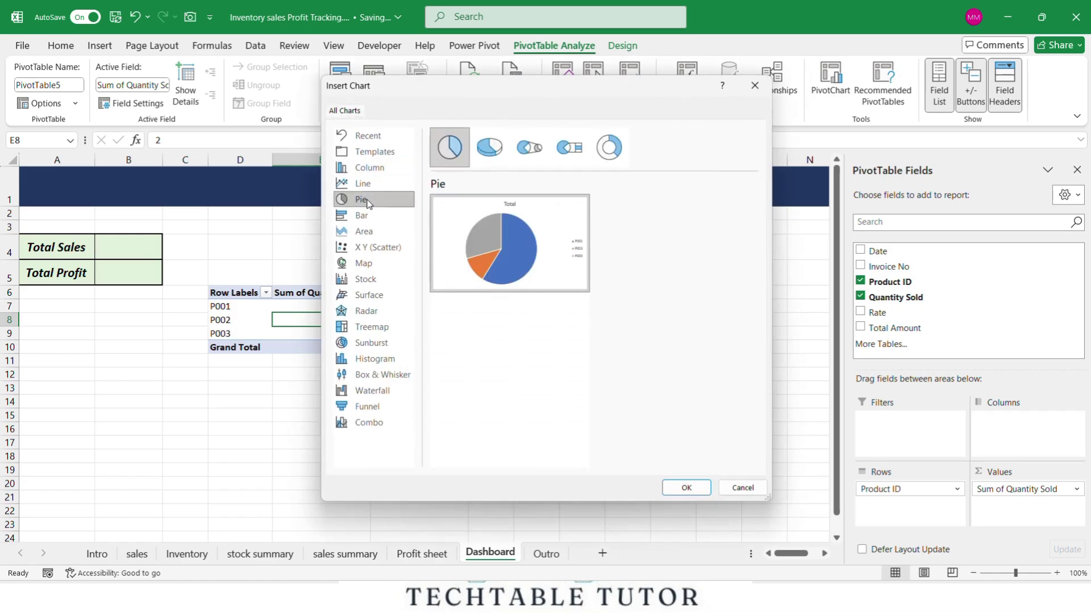
{"action": "left_click", "coordinate": [686, 487]}
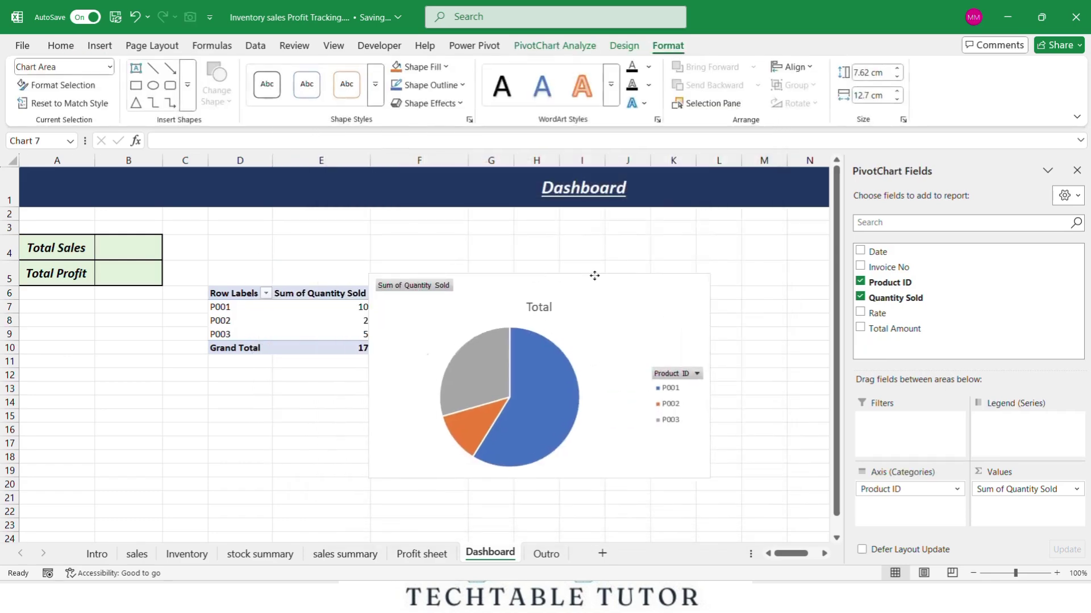
{"action": "left_click_drag", "start_coordinate": [451, 257], "coordinate": [652, 281]}
Enter =SUM(Sales_Table[Total Amount]) in B4 (195) and =SUM(ProfitSheet[profit]) in B5 (₹95).
{"action": "left_click", "coordinate": [136, 247]}
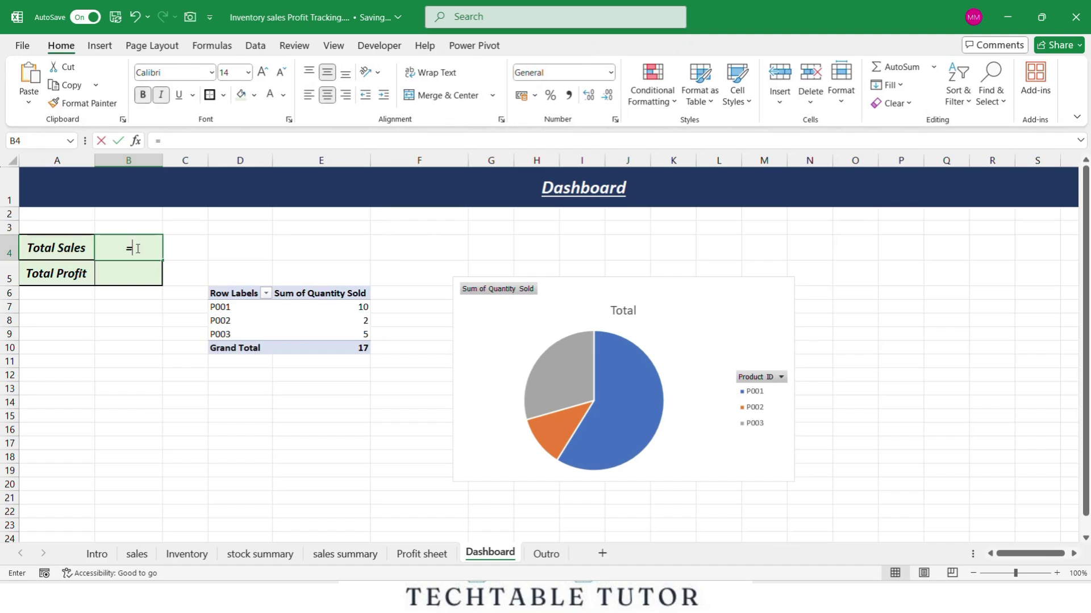
{"action": "type", "text": "=SUM("}
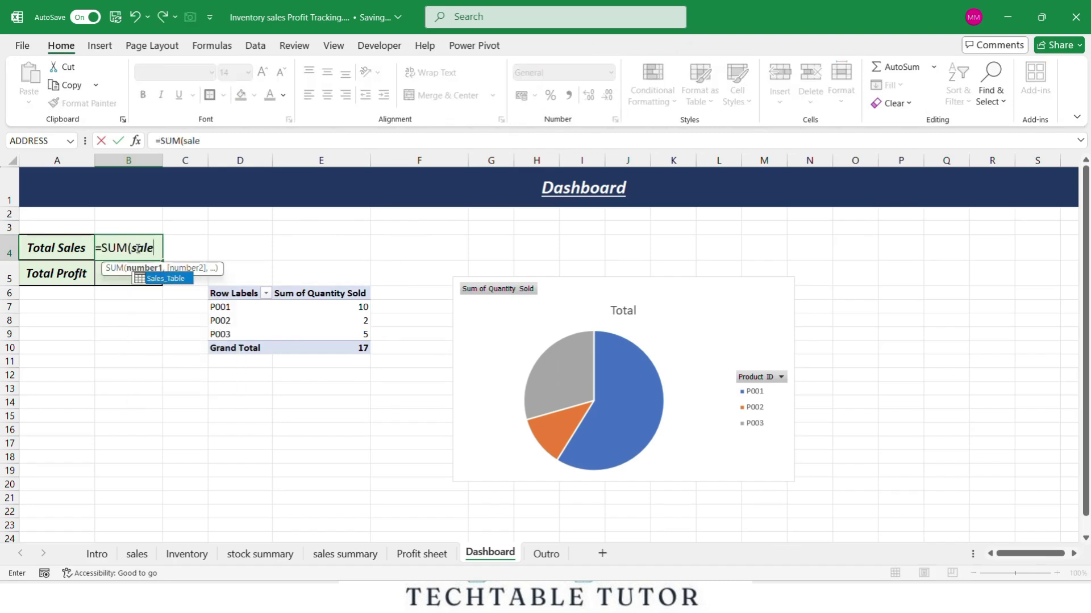
{"action": "type", "text": "Sales_Table["}
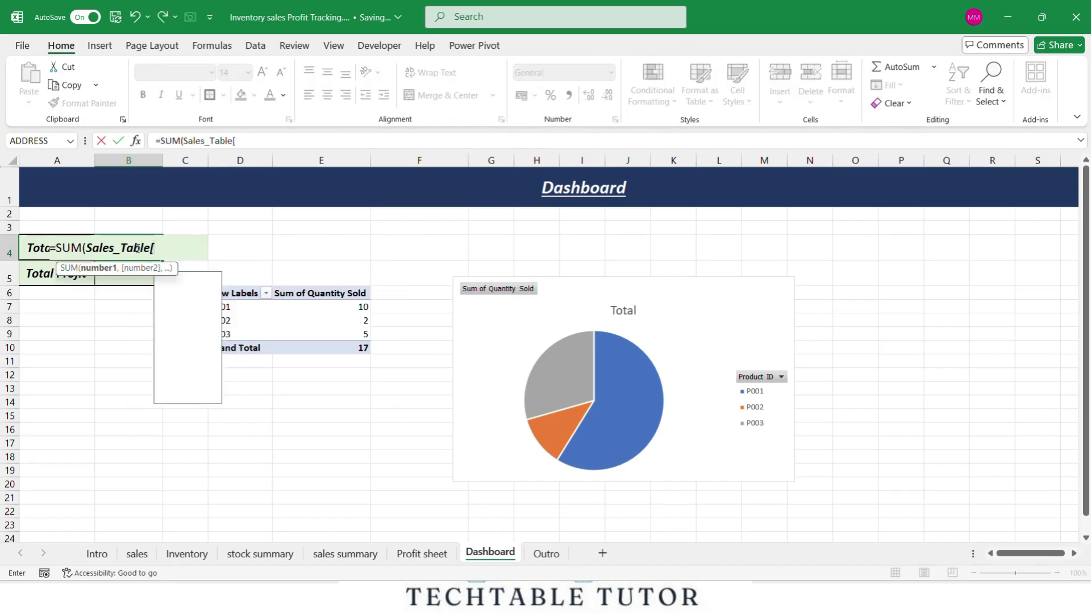
{"action": "type", "text": "Total Amount])"}
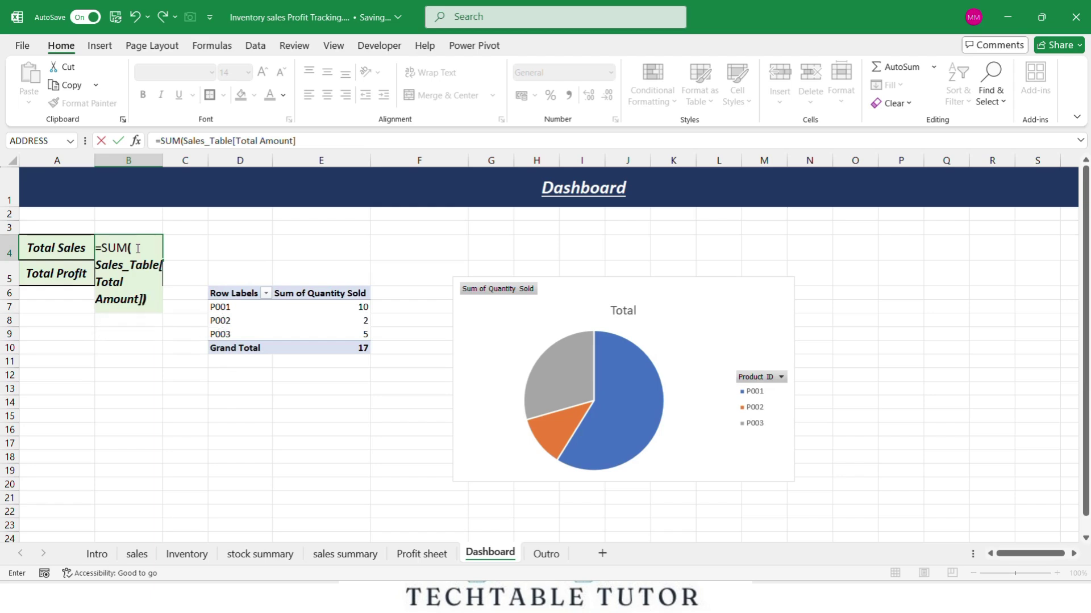
{"action": "key", "text": "Return"}
{"action": "type", "text": "=su"}
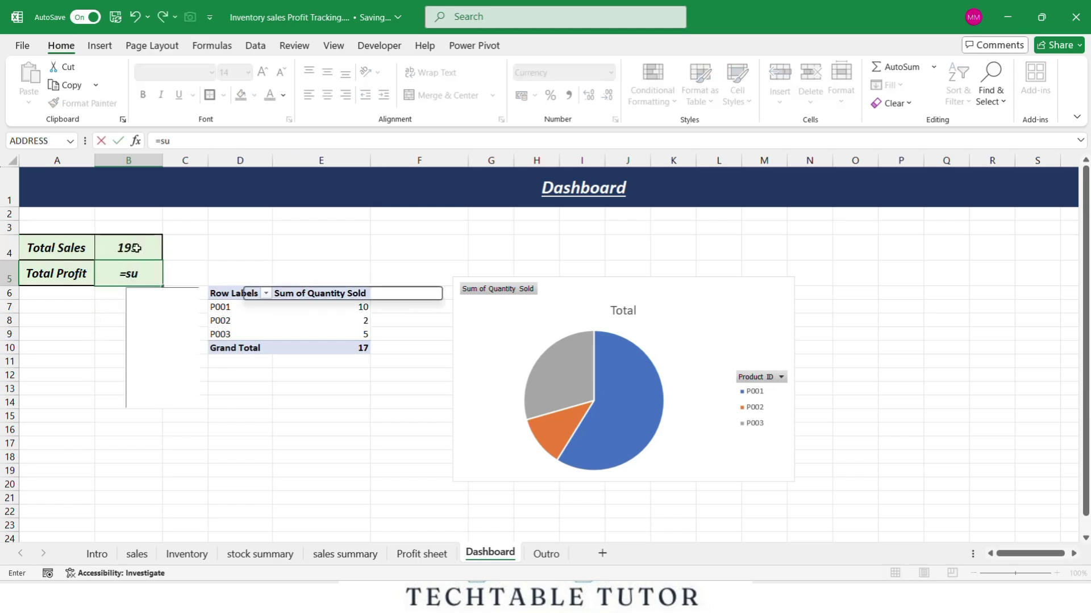
{"action": "type", "text": "m(profit"}
{"action": "key", "text": "Tab"}
{"action": "type", "text": "["}
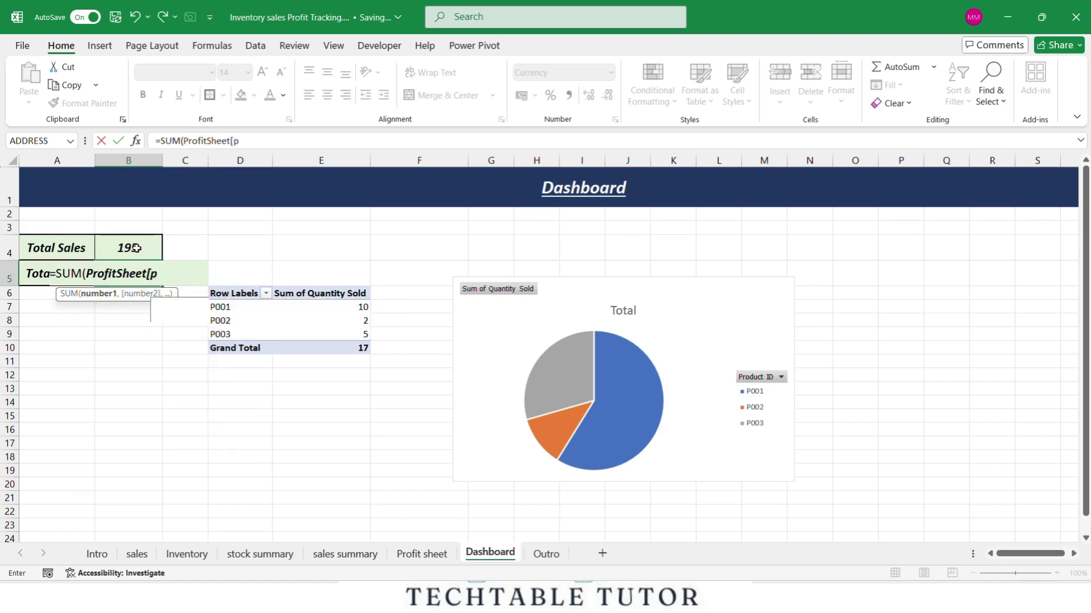
{"action": "type", "text": "profit"}
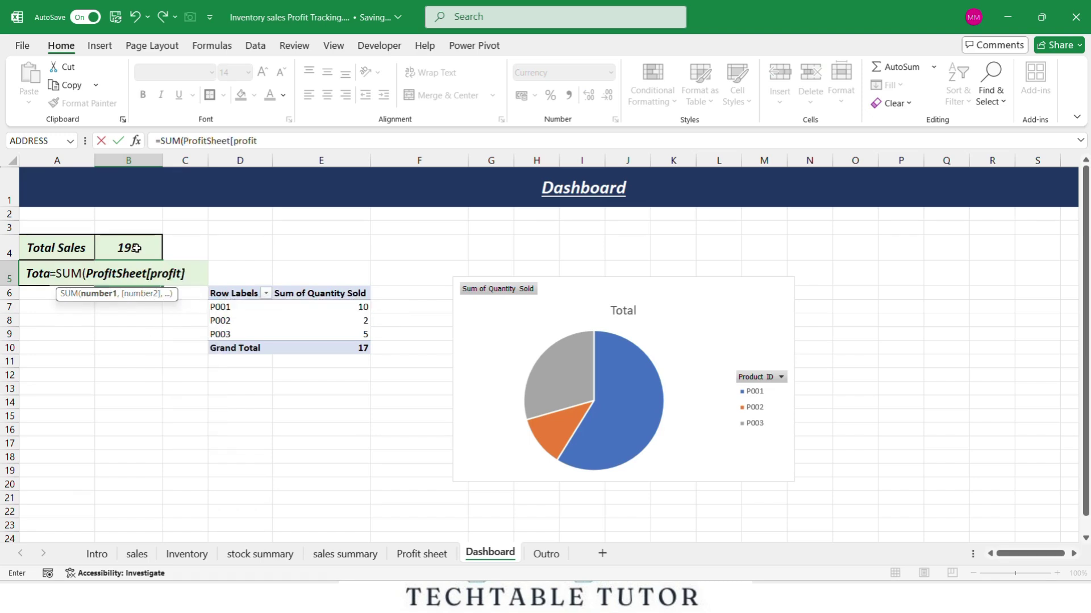
{"action": "type", "text": "])"}
{"action": "key", "text": "Return"}
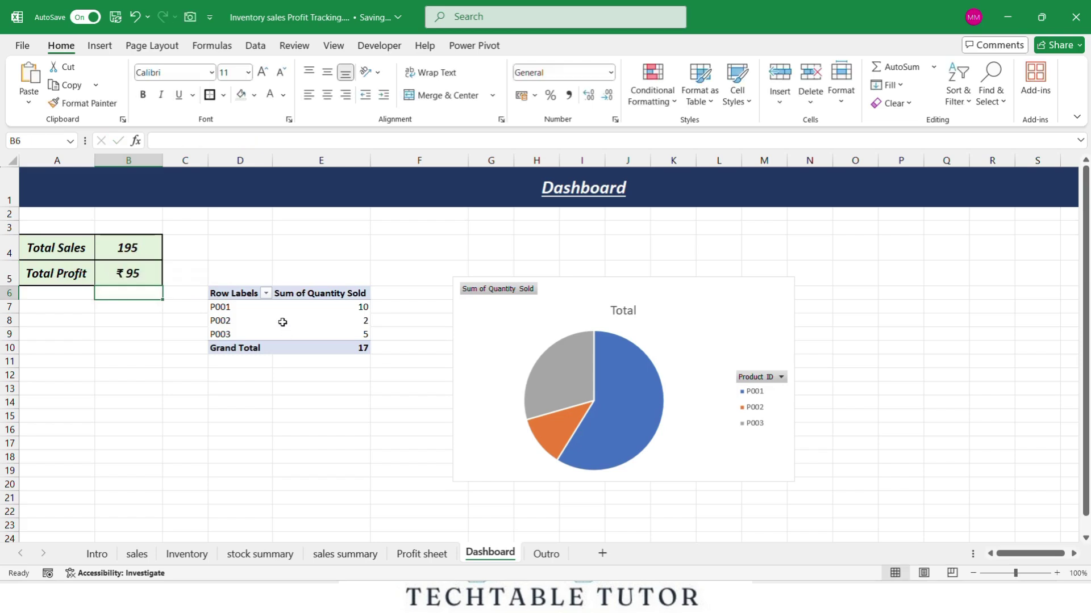
Insert a Date slicer for the pivot table, shorten it and place it above the pivot table.
{"action": "left_click", "coordinate": [279, 309]}
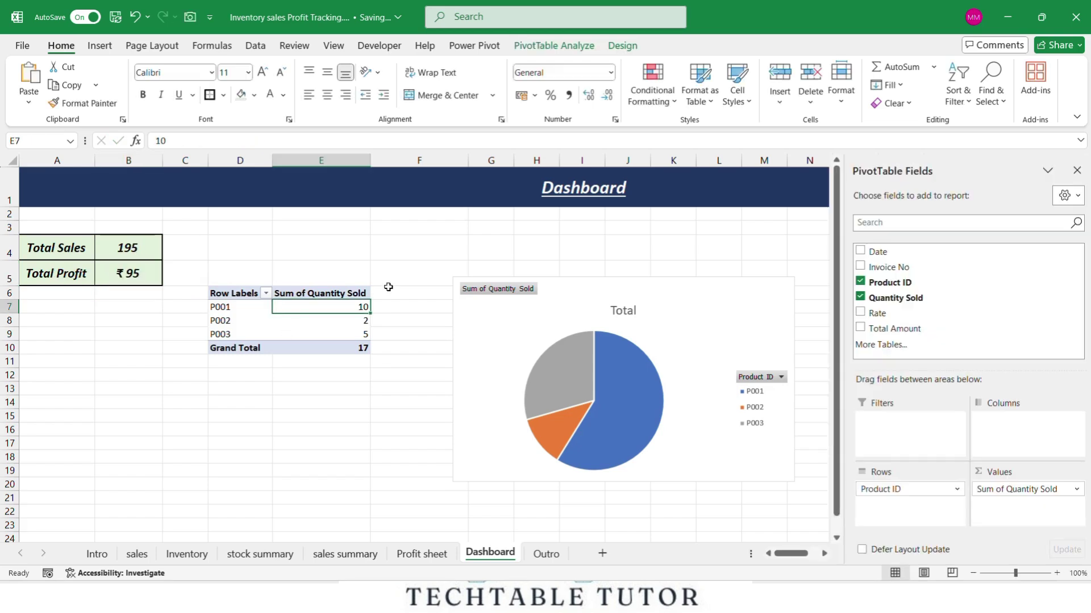
{"action": "left_click", "coordinate": [542, 45]}
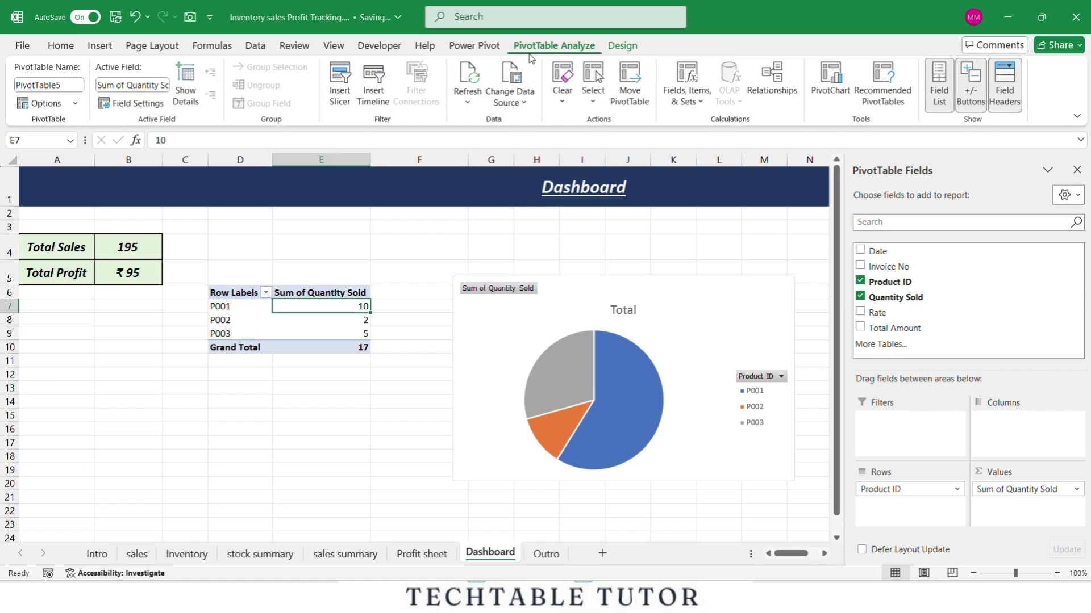
{"action": "left_click", "coordinate": [339, 86]}
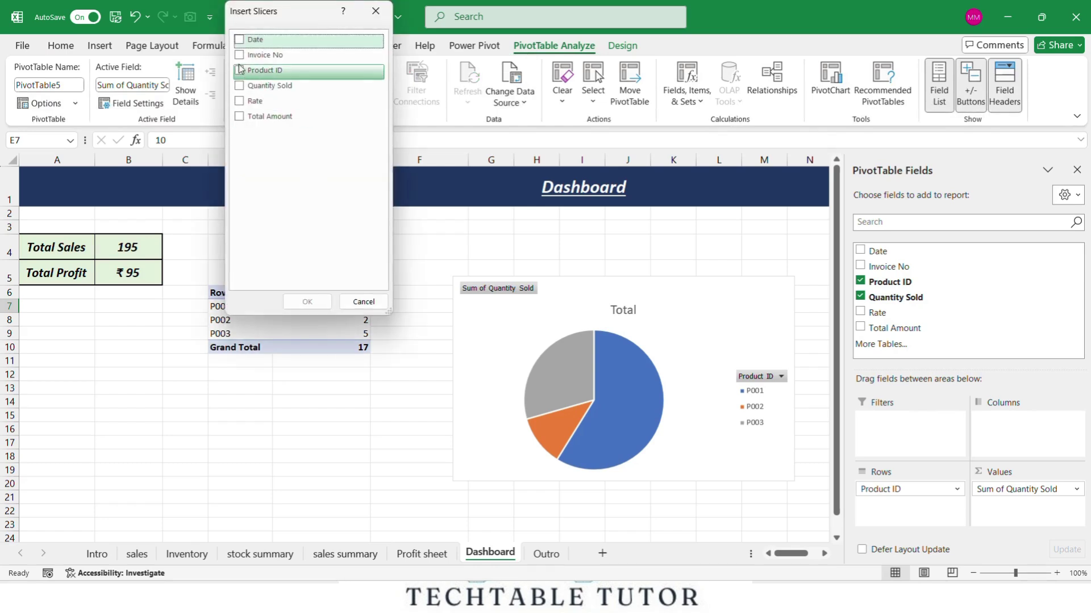
{"action": "left_click", "coordinate": [255, 40]}
{"action": "left_click", "coordinate": [307, 302]}
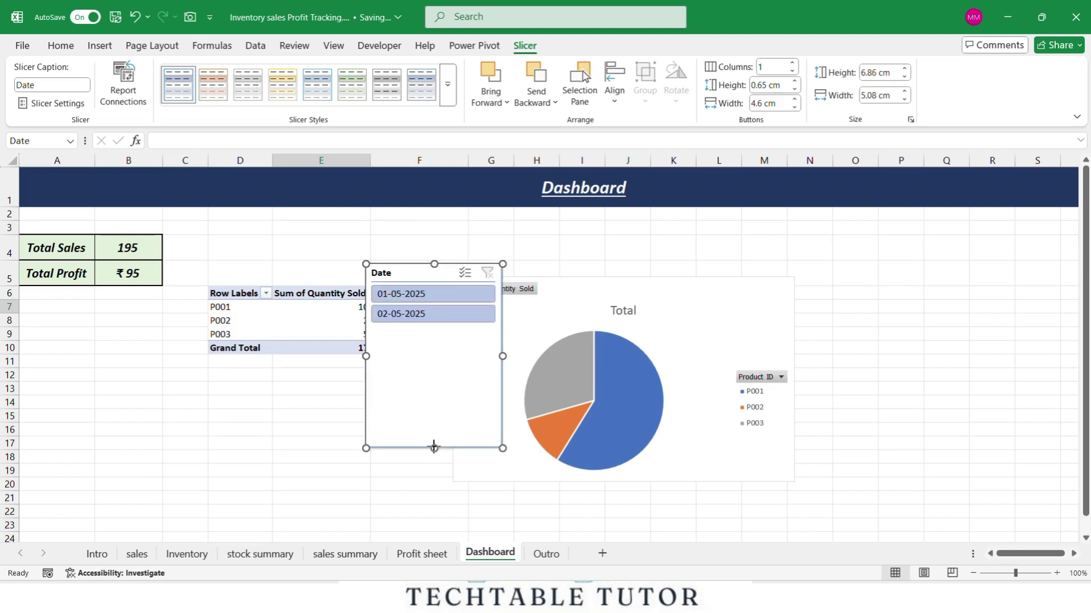
{"action": "left_click_drag", "start_coordinate": [434, 448], "coordinate": [433, 328]}
{"action": "left_click_drag", "start_coordinate": [402, 275], "coordinate": [282, 227]}
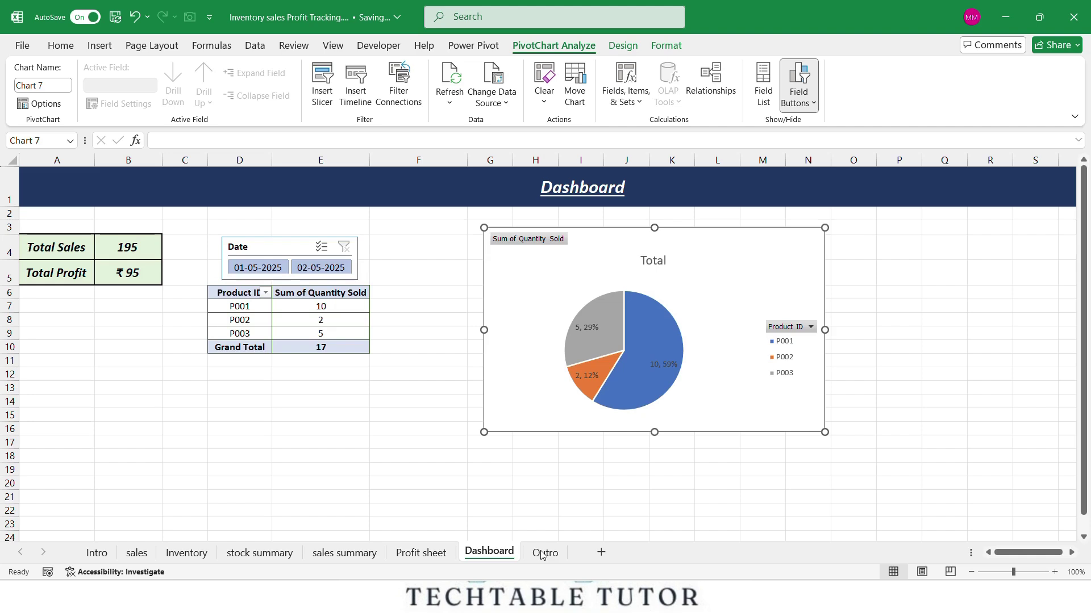
Filter the slicer to 01-05-2025, then clear the filter to show all three products again.
{"action": "left_click", "coordinate": [258, 267]}
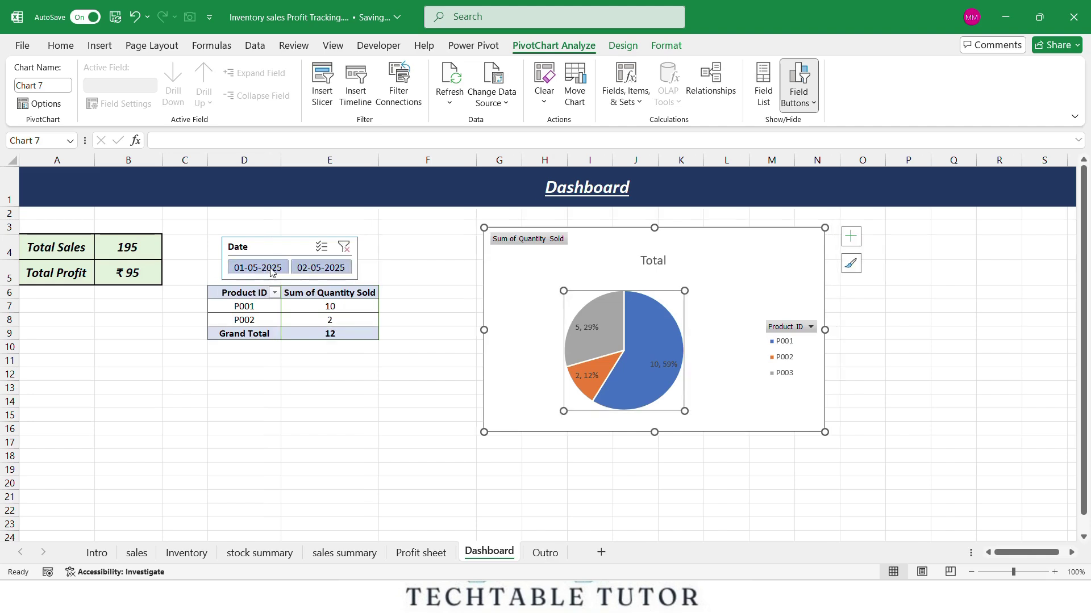
{"action": "left_click", "coordinate": [344, 248]}
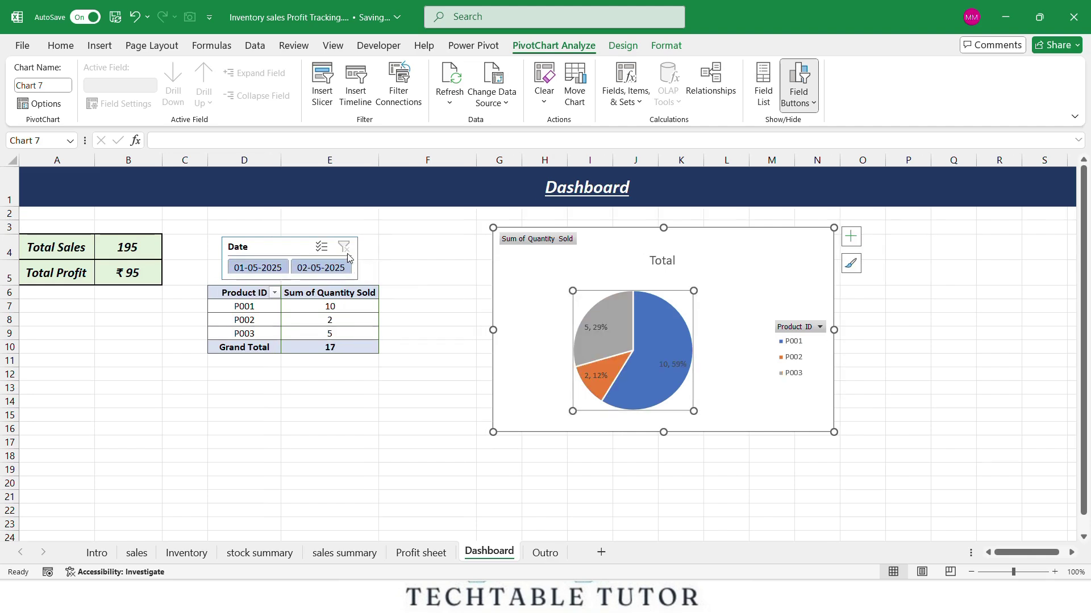